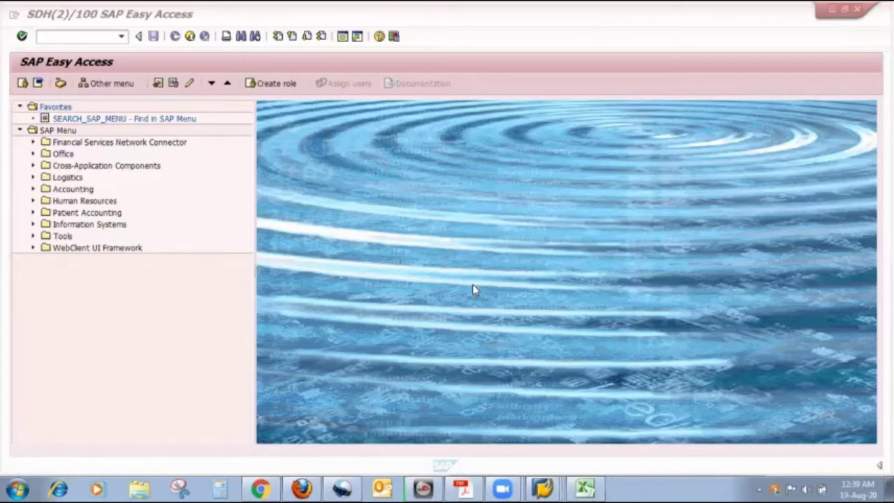
- Switch to the Excel workbook and review the subcontracting prerequisites on the SUBCON sheet, from header material to movement types
{"action": "left_click", "coordinate": [587, 487]}
{"action": "left_click", "coordinate": [276, 159]}
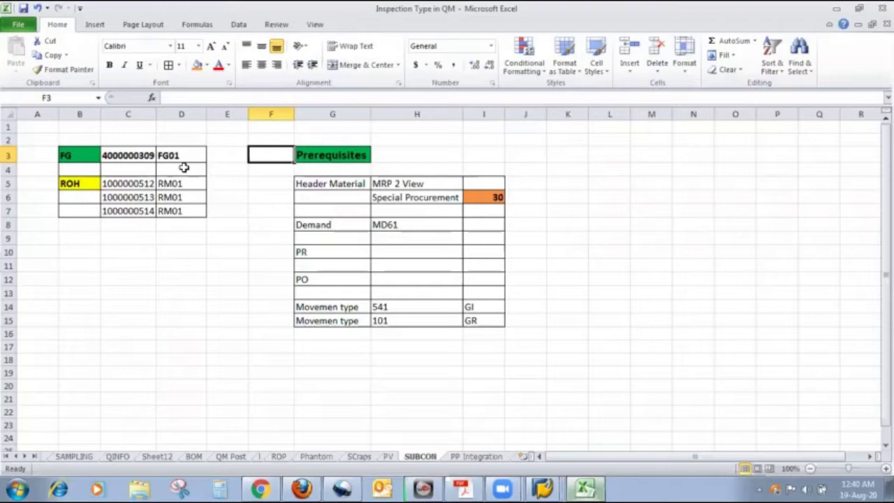
{"action": "left_click", "coordinate": [458, 150]}
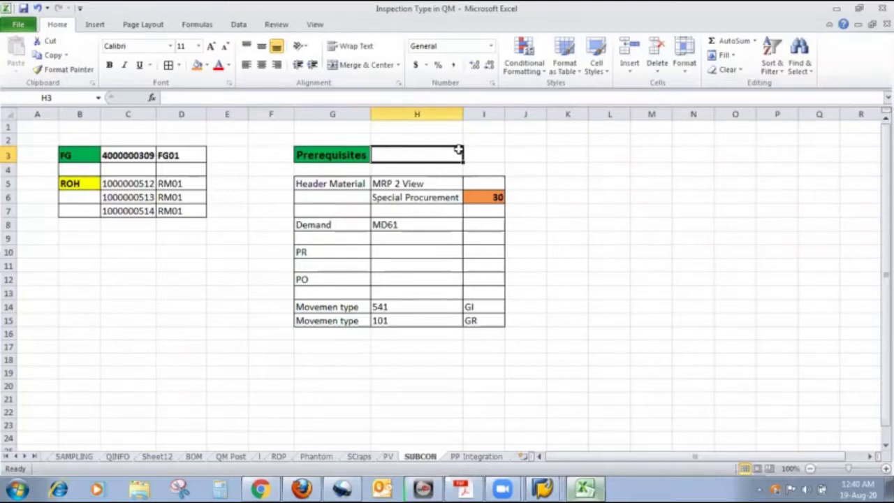
{"action": "left_click", "coordinate": [355, 184]}
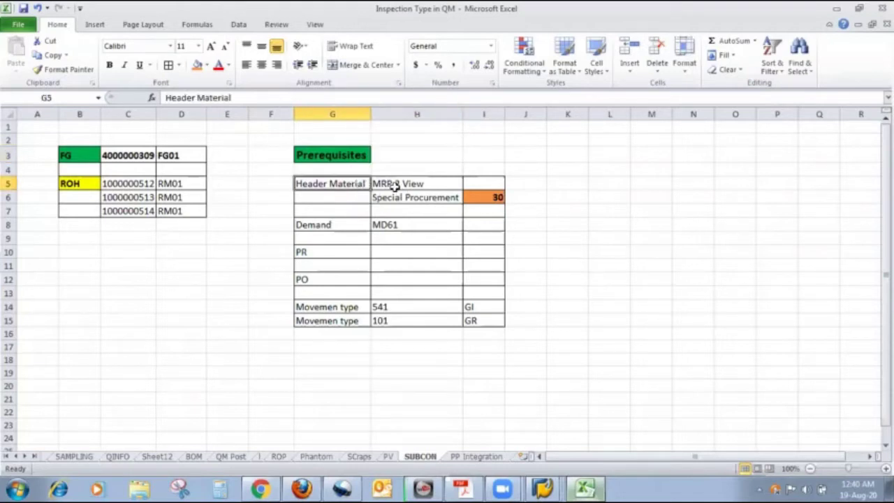
{"action": "left_click", "coordinate": [350, 233]}
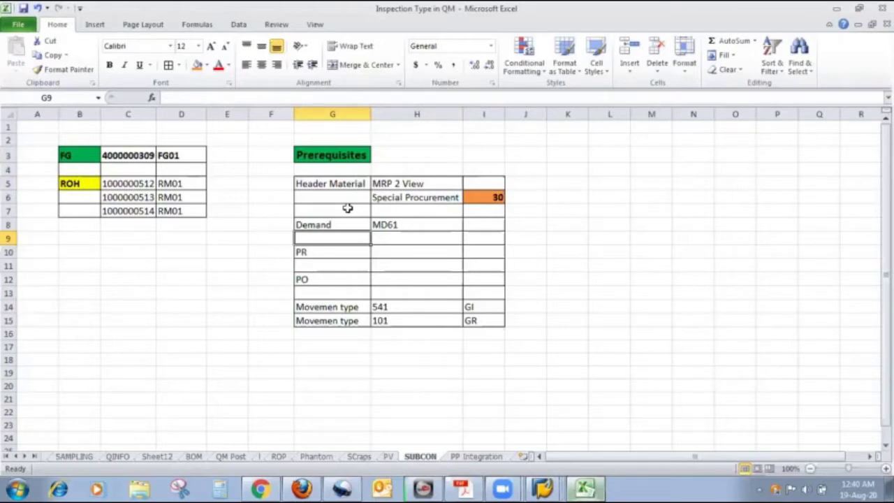
{"action": "left_click", "coordinate": [333, 282]}
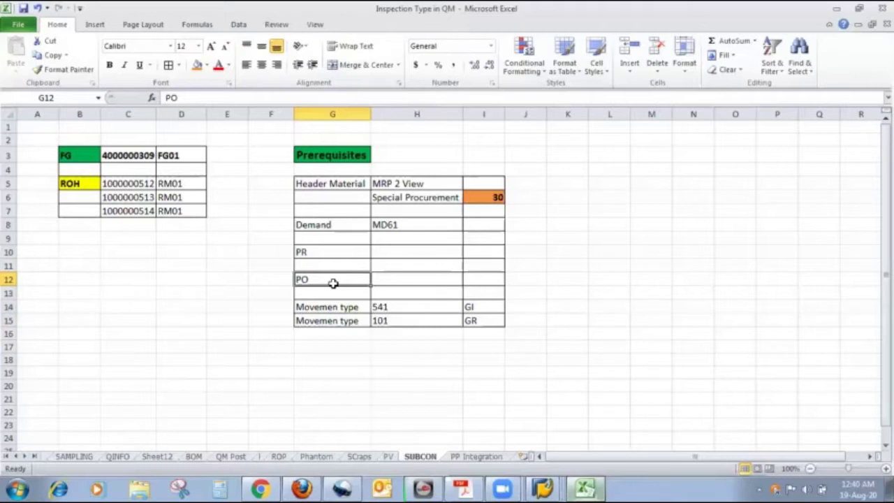
{"action": "left_click", "coordinate": [384, 306]}
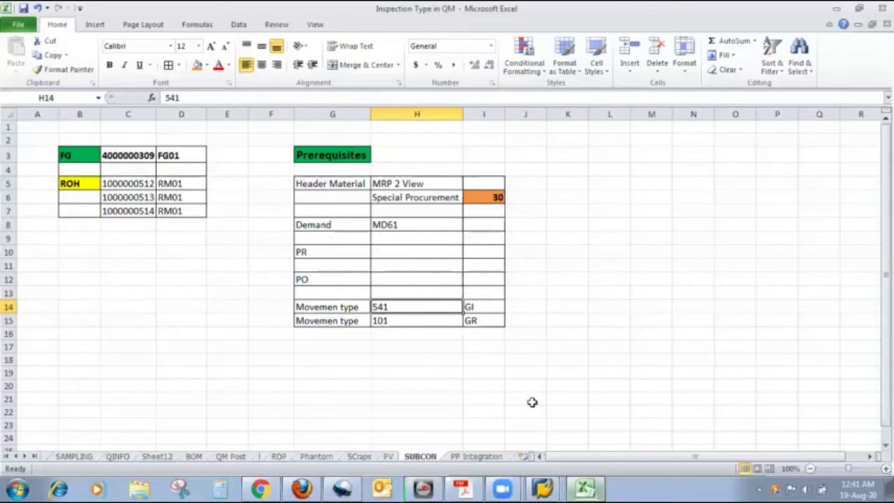
- Switch to SAP and start the Display Material transaction, MM03, in the Easy Access session
{"action": "left_click", "coordinate": [546, 487]}
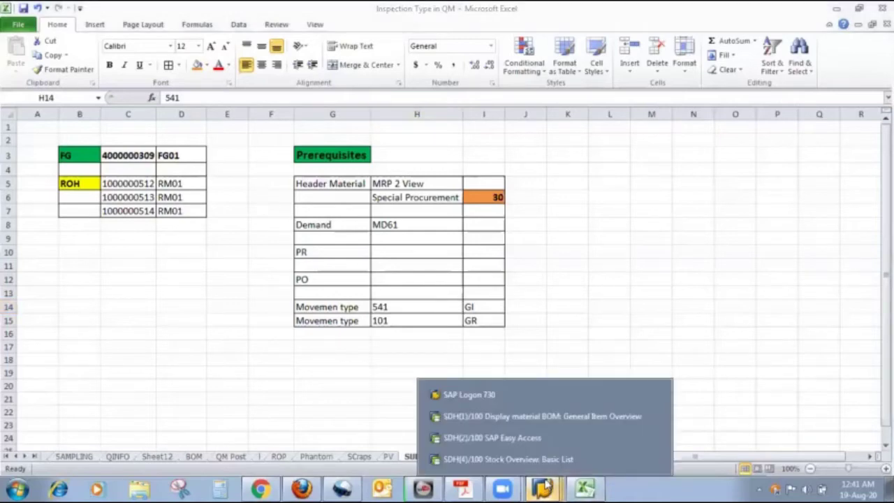
{"action": "left_click", "coordinate": [541, 415]}
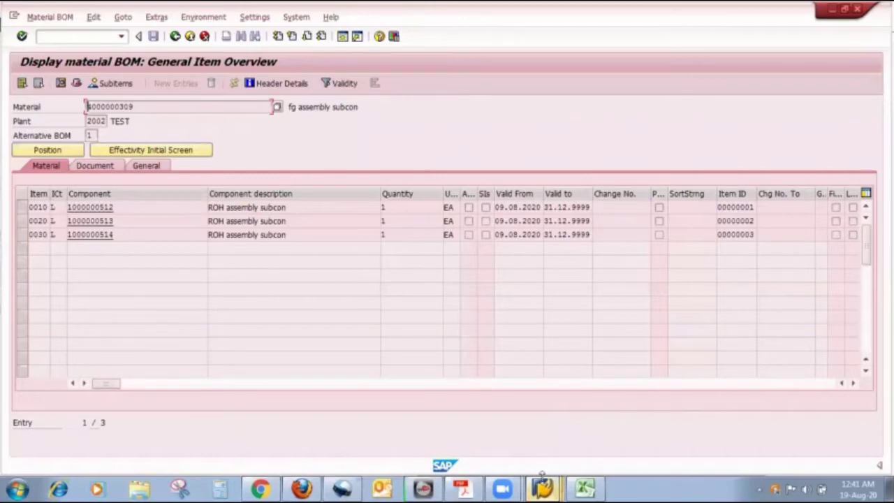
{"action": "left_click", "coordinate": [542, 487]}
{"action": "left_click", "coordinate": [556, 438]}
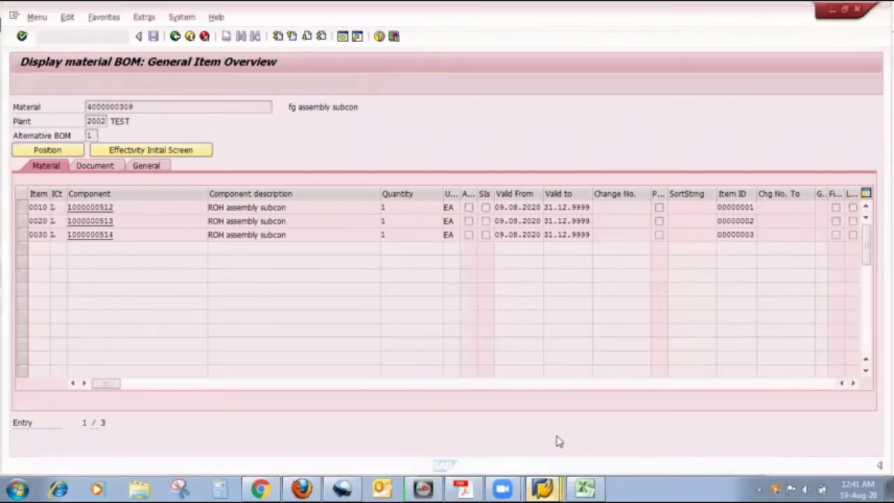
{"action": "type", "text": "mm03"}
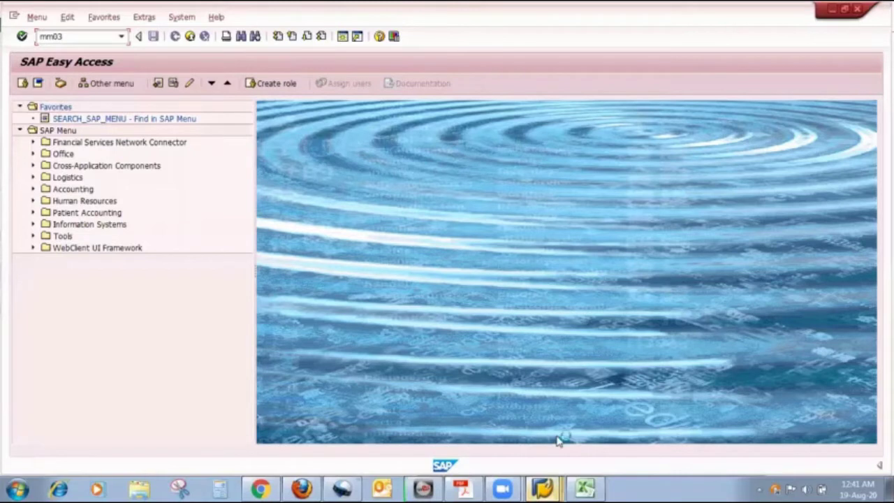
{"action": "key", "text": "Return"}
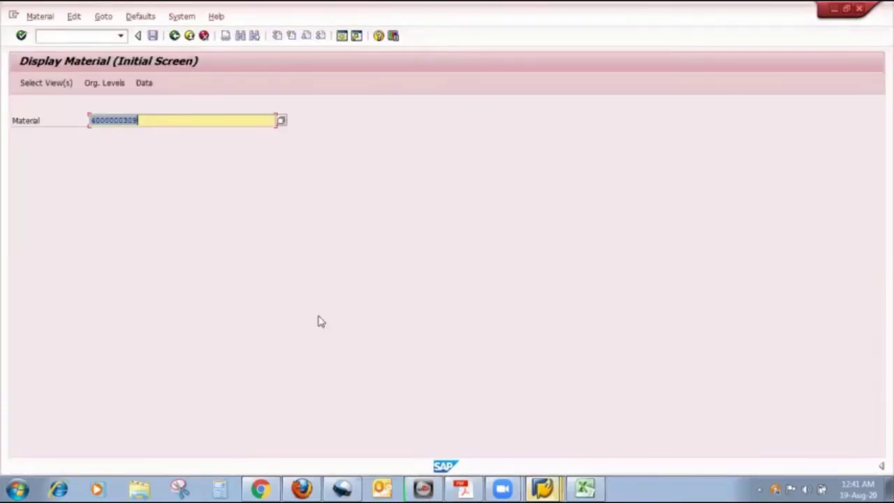
{"action": "key", "text": "Return"}
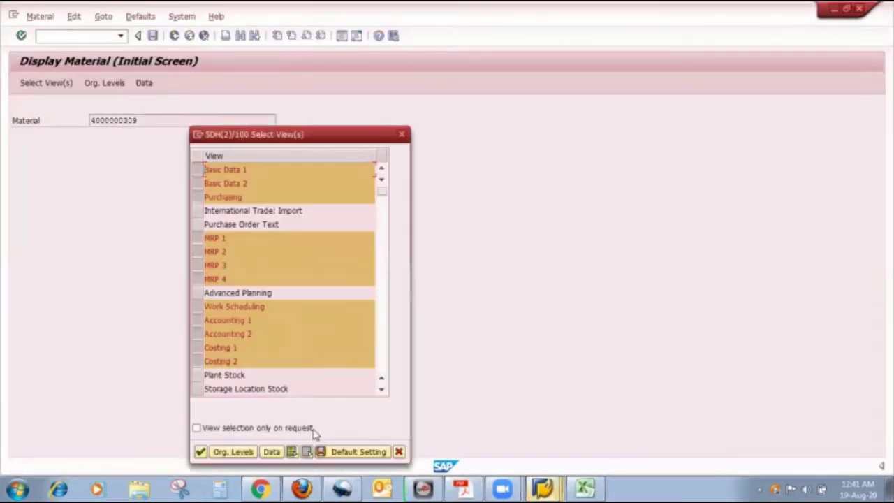
{"action": "left_click", "coordinate": [308, 452]}
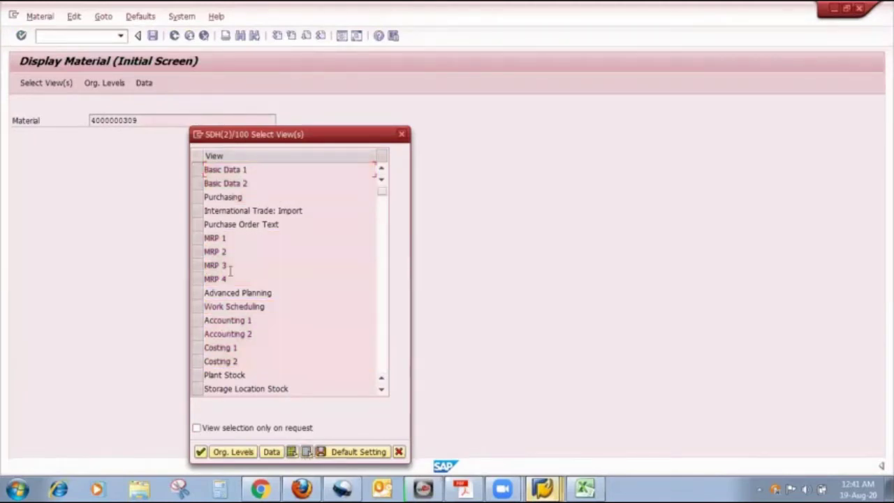
{"action": "left_click", "coordinate": [198, 251]}
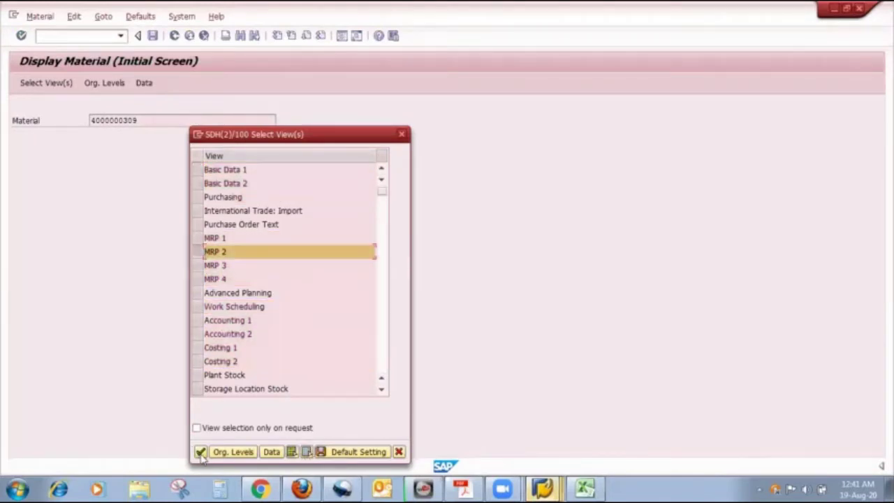
{"action": "left_click", "coordinate": [200, 452]}
- Set the storage location to FG01 for plant 2002 and display the material's MRP 2 view
{"action": "left_click", "coordinate": [217, 169]}
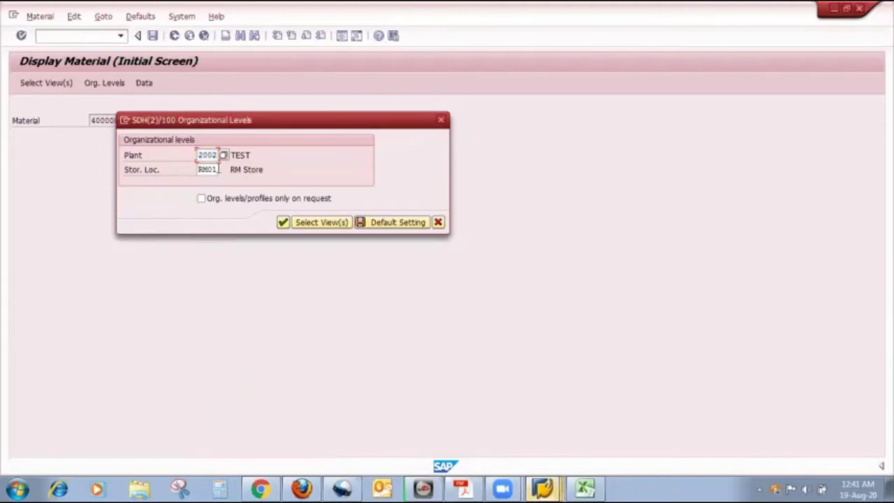
{"action": "key", "text": "BackSpace"}
{"action": "key", "text": "BackSpace"}
{"action": "key", "text": "BackSpace"}
{"action": "key", "text": "BackSpace"}
{"action": "type", "text": "fg01"}
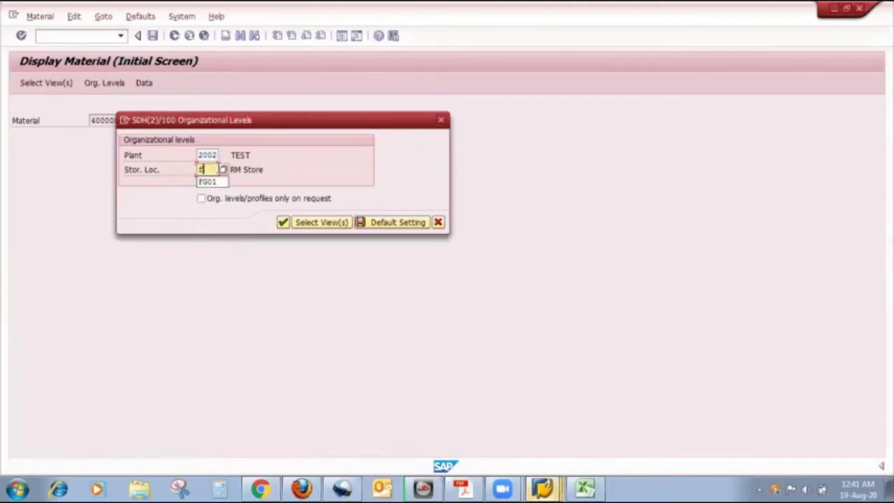
{"action": "left_click", "coordinate": [322, 224]}
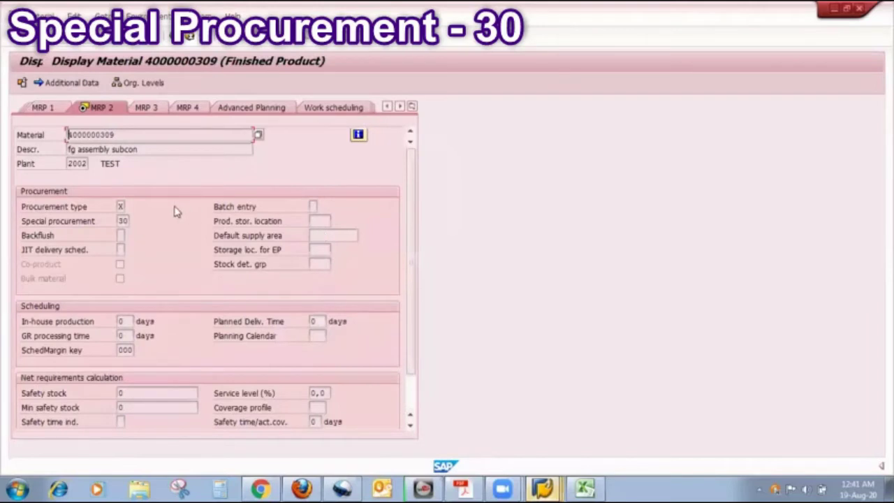
- Look up the possible entries for the special procurement type, and leave the material display
{"action": "left_click", "coordinate": [123, 220]}
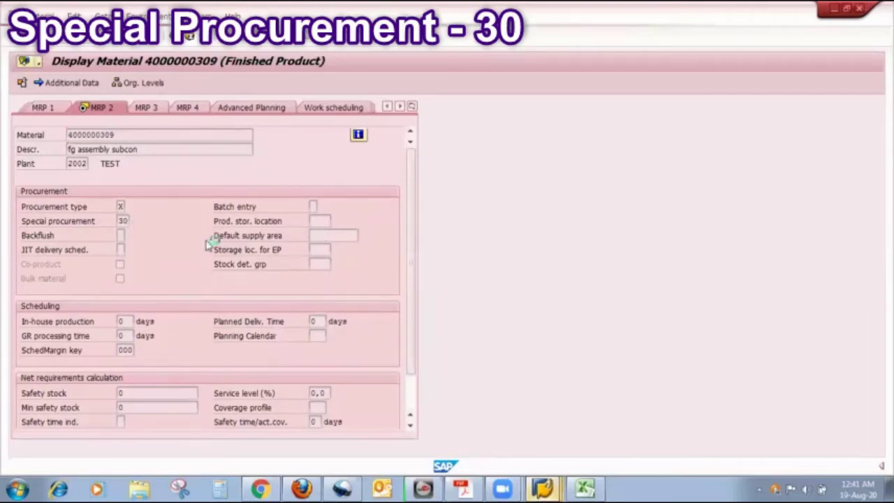
{"action": "key", "text": "F4"}
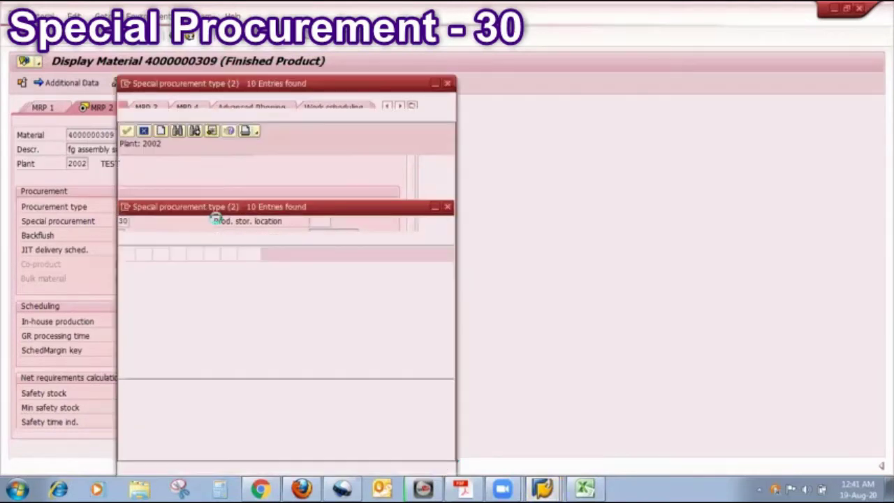
{"action": "left_click", "coordinate": [448, 83]}
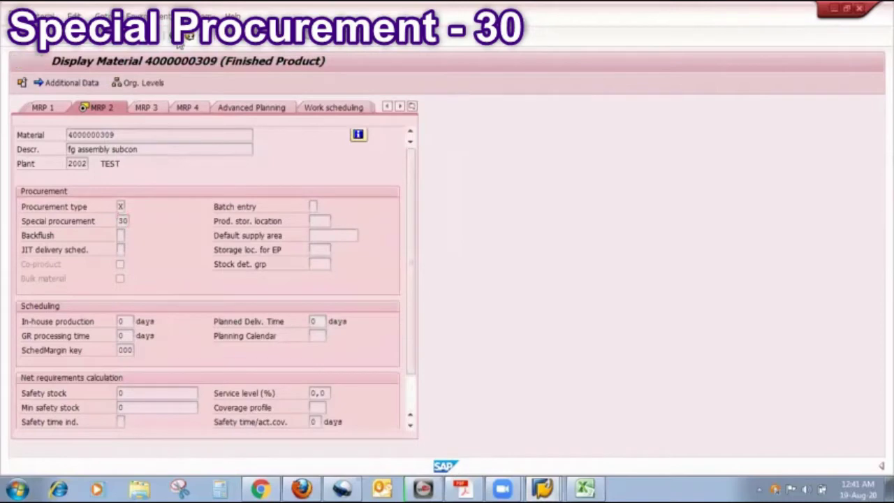
{"action": "left_click", "coordinate": [175, 36]}
{"action": "left_click", "coordinate": [176, 36]}
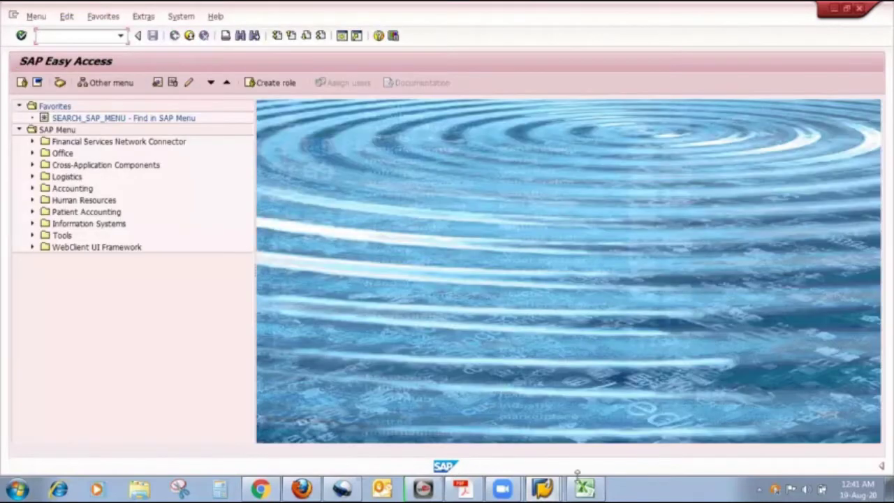
{"action": "left_click", "coordinate": [543, 488]}
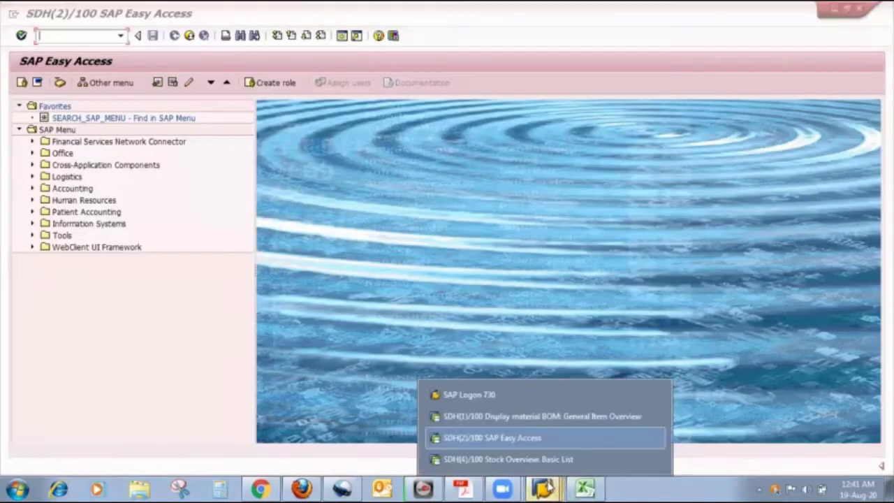
{"action": "left_click", "coordinate": [541, 417]}
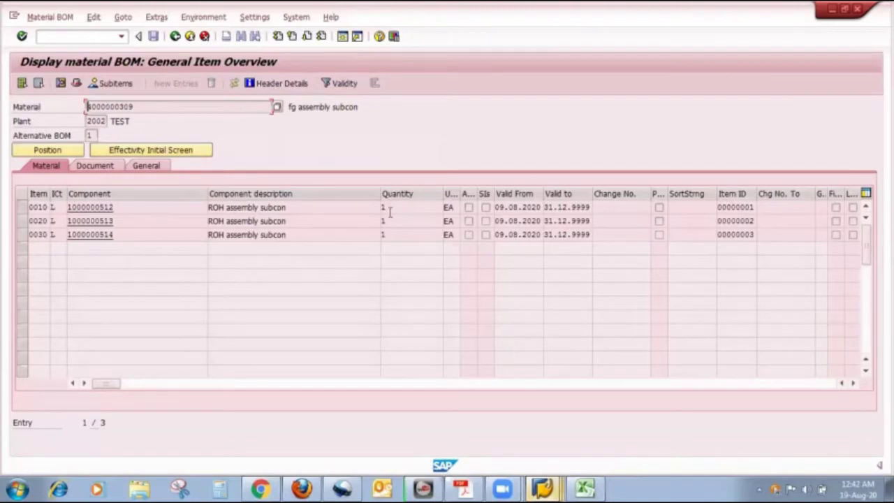
{"action": "left_click", "coordinate": [176, 37]}
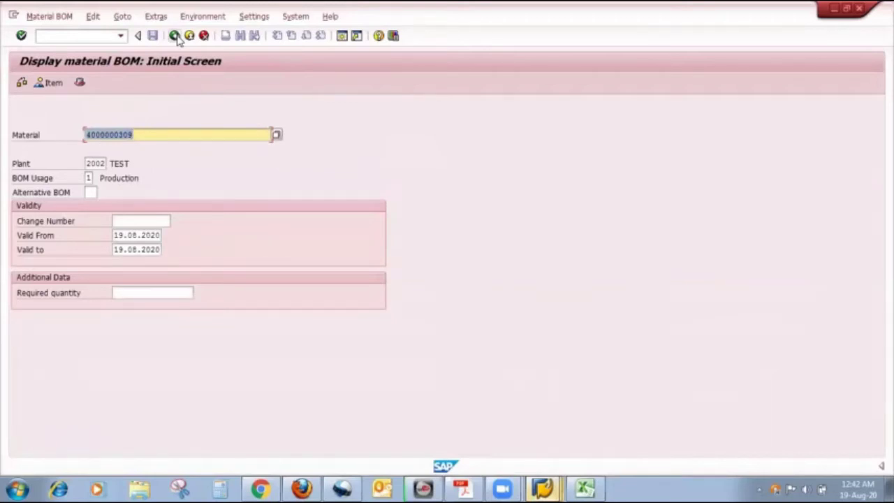
{"action": "left_click", "coordinate": [574, 488]}
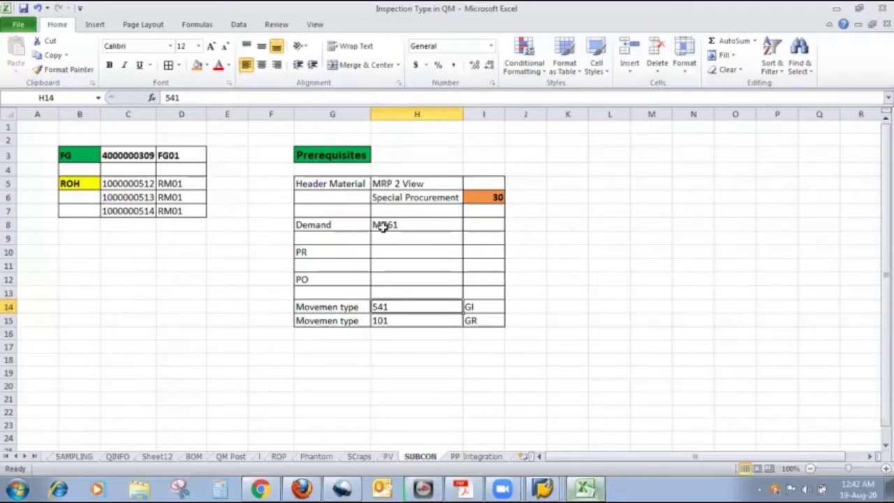
{"action": "left_click", "coordinate": [835, 8]}
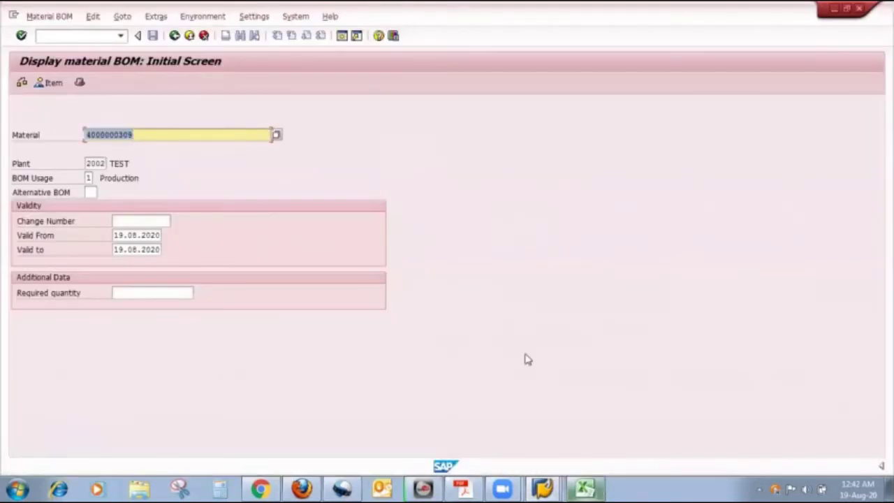
{"action": "left_click", "coordinate": [543, 488]}
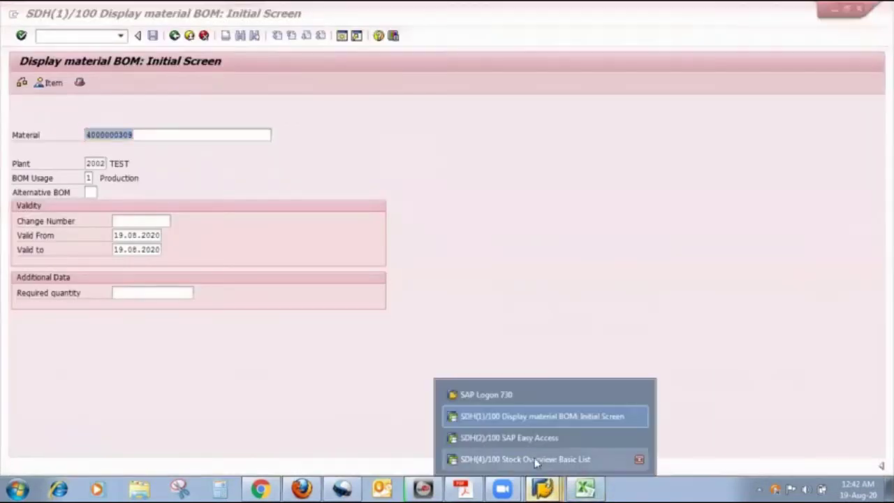
{"action": "left_click", "coordinate": [529, 416]}
{"action": "key", "text": "Return"}
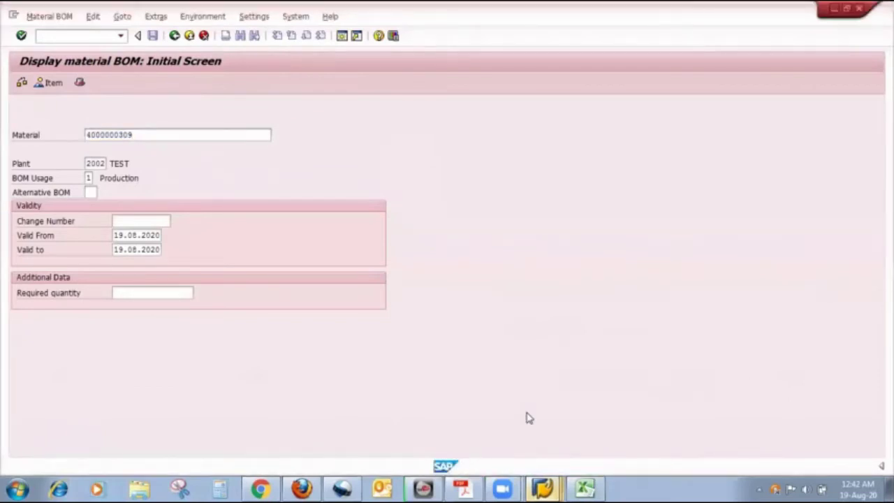
{"action": "left_click", "coordinate": [133, 204]}
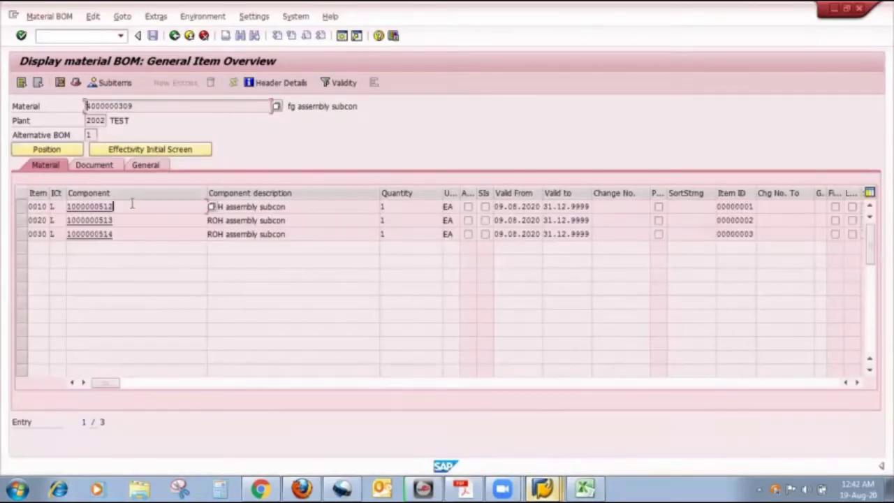
{"action": "left_click", "coordinate": [541, 488]}
{"action": "left_click", "coordinate": [559, 458]}
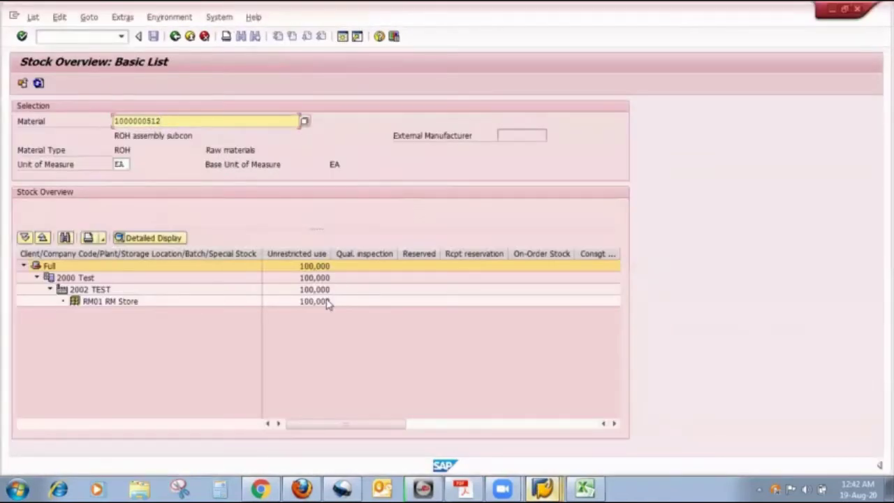
{"action": "left_click", "coordinate": [174, 35]}
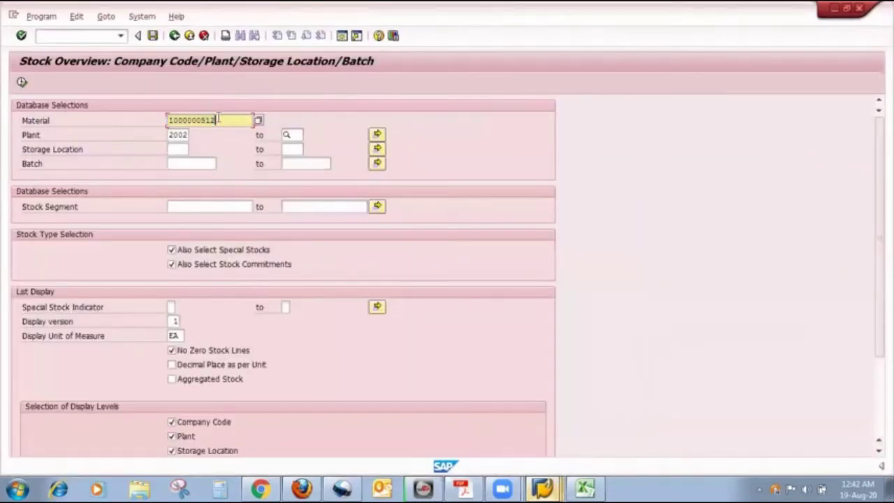
{"action": "left_click", "coordinate": [218, 119]}
{"action": "key", "text": "BackSpace"}
{"action": "type", "text": "3"}
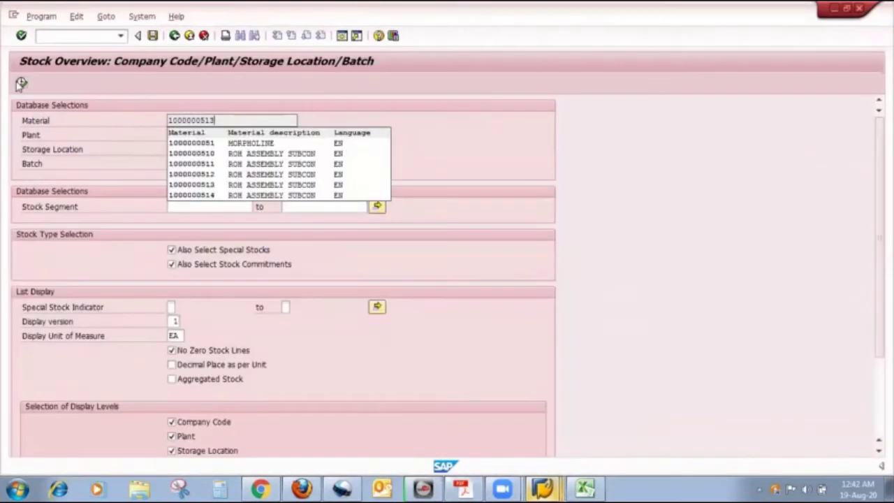
{"action": "left_click", "coordinate": [21, 83]}
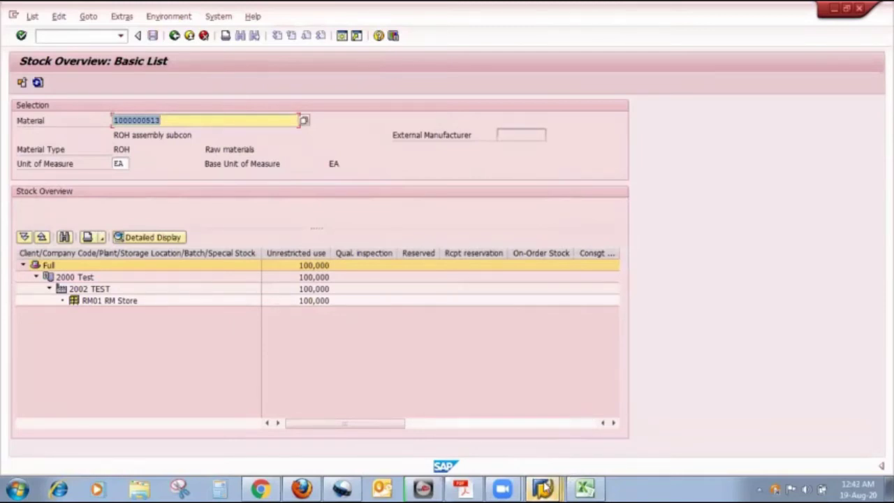
- Switch to the SAP Easy Access session and start transaction MD61 to create planned independent requirements
{"action": "mouse_move", "coordinate": [544, 487]}
{"action": "left_click", "coordinate": [559, 435]}
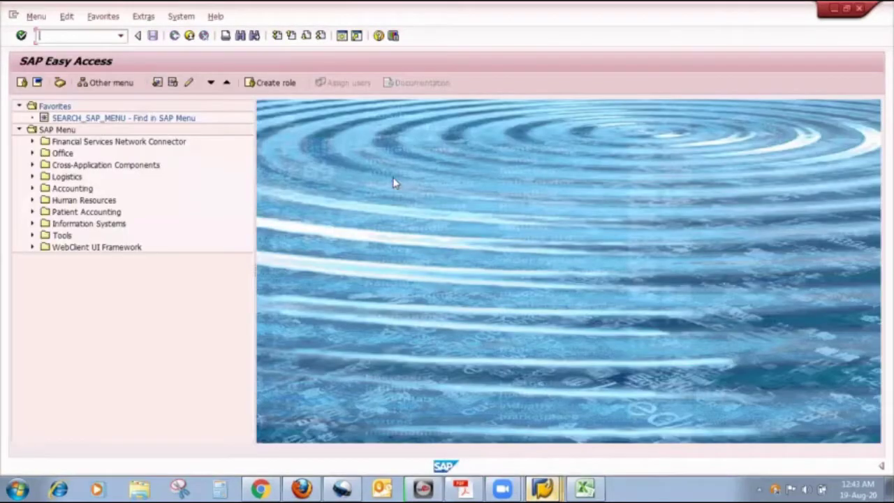
{"action": "type", "text": "md612"}
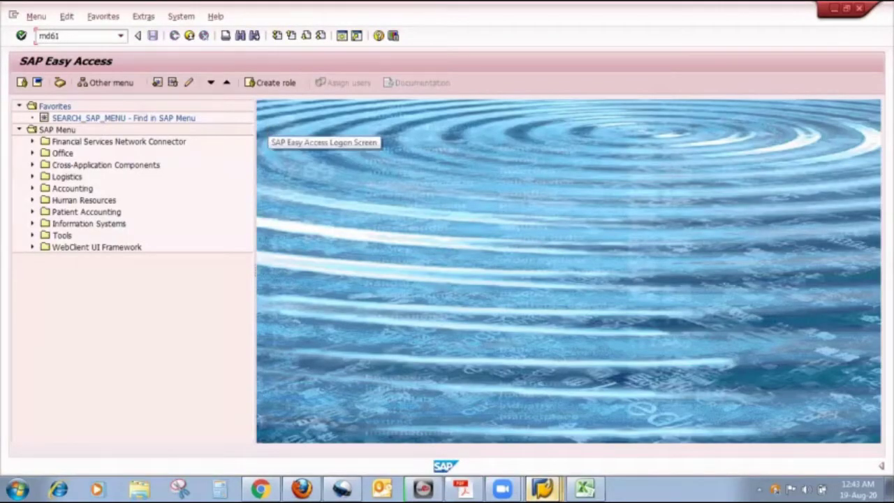
{"action": "key", "text": "Return"}
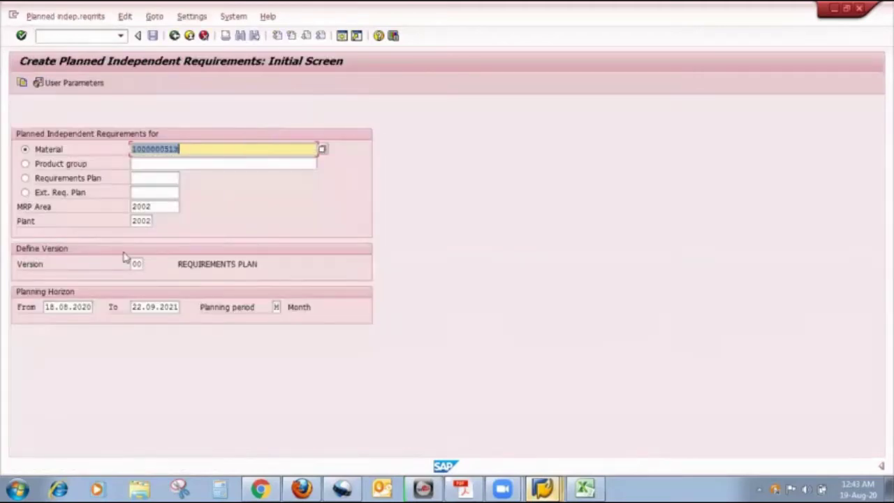
- Set the planning horizon from 20.08.2020 to 22.08.2020 with a daily planning period (D)
{"action": "left_click", "coordinate": [51, 306]}
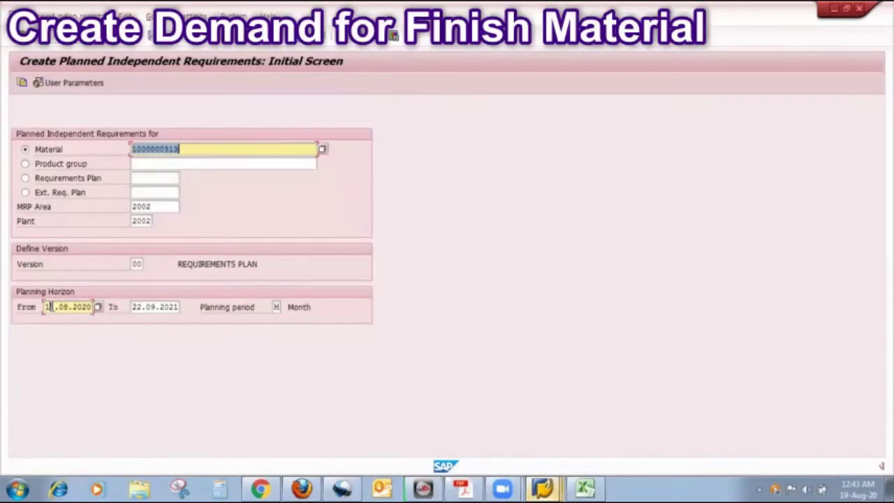
{"action": "key", "text": "BackSpace"}
{"action": "key", "text": "BackSpace"}
{"action": "type", "text": "20"}
{"action": "left_click", "coordinate": [152, 306]}
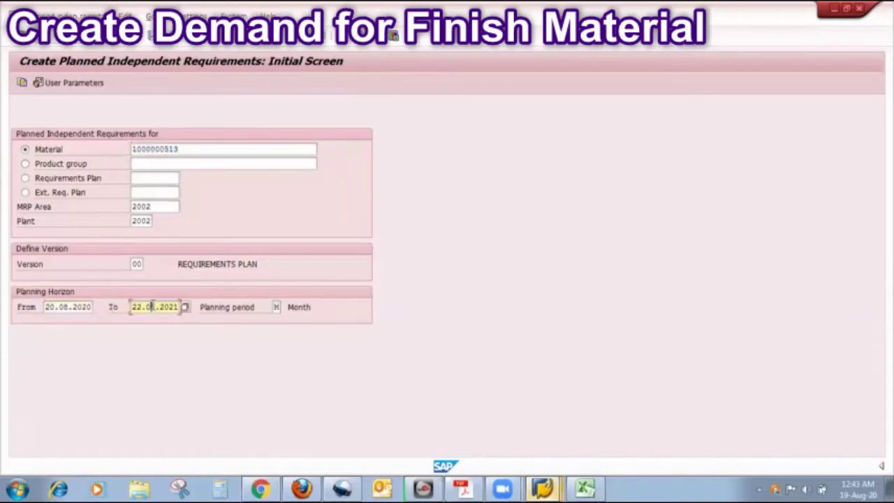
{"action": "type", "text": "5"}
{"action": "left_click", "coordinate": [276, 306]}
{"action": "type", "text": "d"}
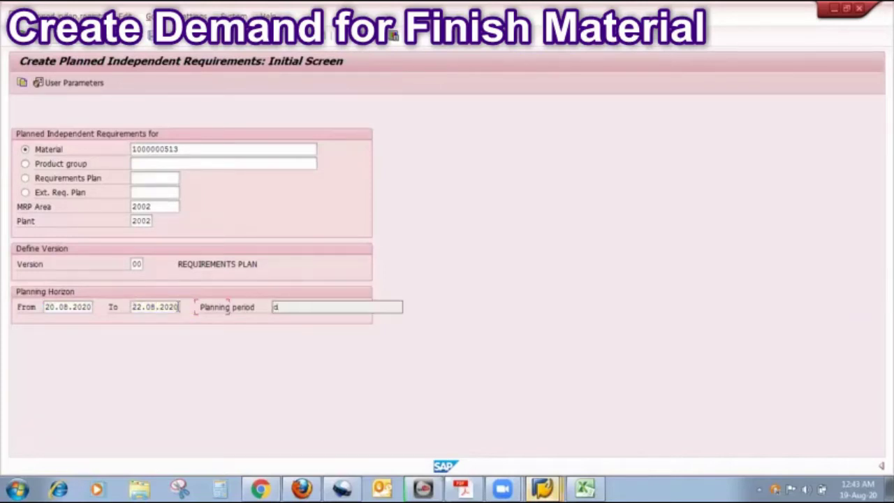
{"action": "left_click", "coordinate": [193, 153]}
{"action": "key", "text": "BackSpace"}
{"action": "key", "text": "BackSpace"}
{"action": "key", "text": "BackSpace"}
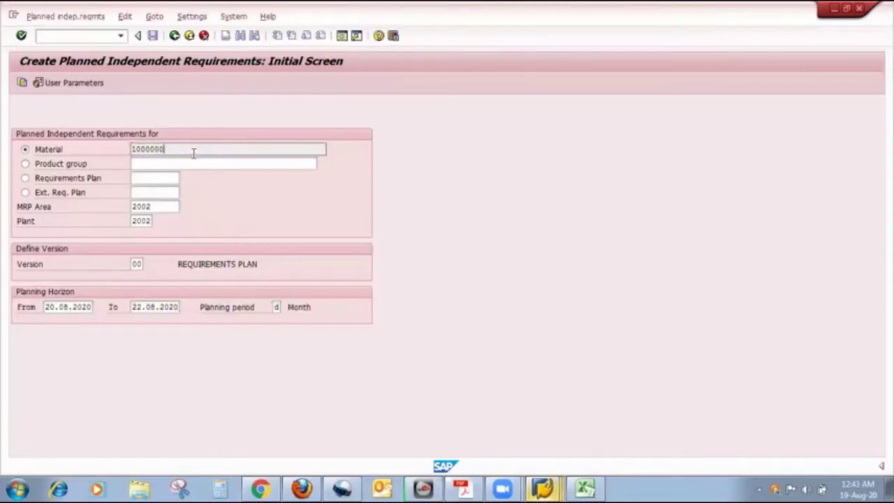
{"action": "key", "text": "BackSpace"}
{"action": "key", "text": "BackSpace"}
{"action": "key", "text": "BackSpace"}
{"action": "key", "text": "BackSpace"}
{"action": "key", "text": "BackSpace"}
{"action": "key", "text": "BackSpace"}
{"action": "key", "text": "BackSpace"}
{"action": "type", "text": "4000000309"}
{"action": "key", "text": "Return"}
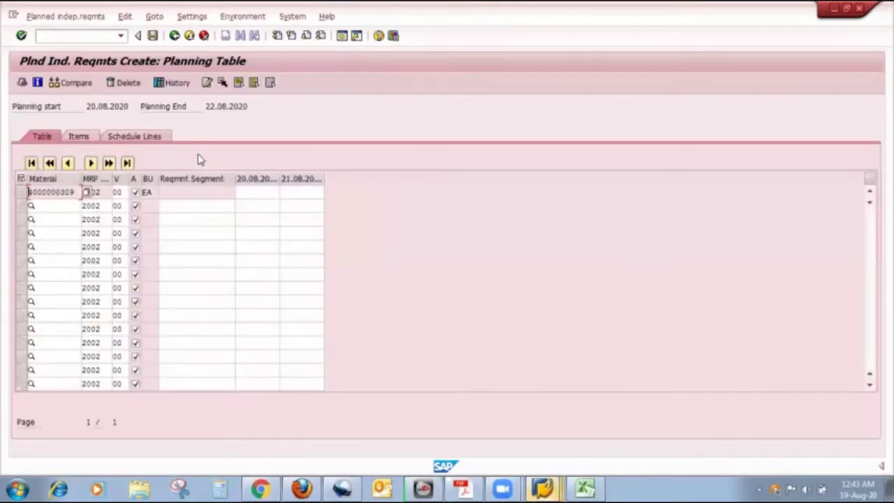
- Plan a requirement of 12 EA for 20.08.2020, save it, and leave the planned independent requirements transaction
{"action": "left_click", "coordinate": [276, 190]}
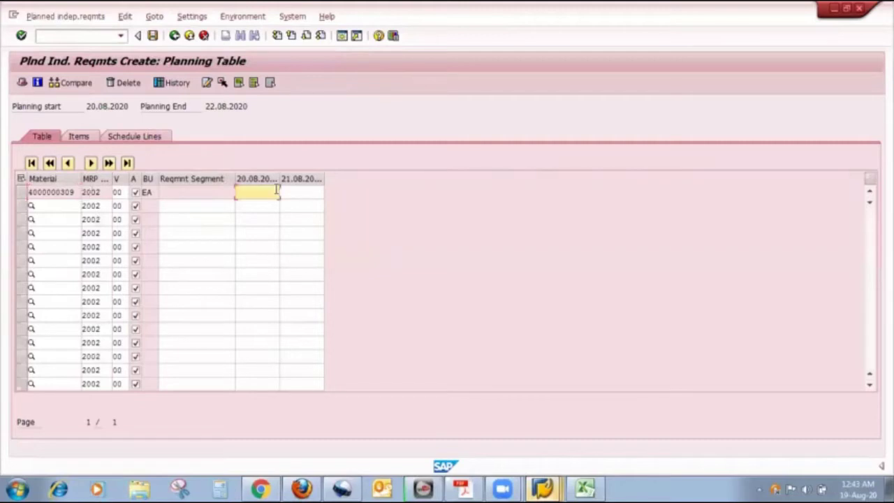
{"action": "left_click", "coordinate": [153, 35]}
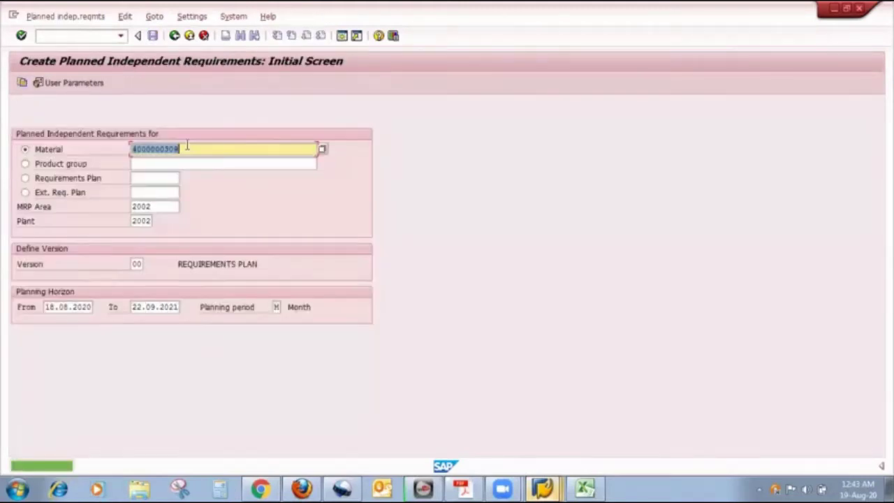
{"action": "left_click", "coordinate": [176, 38]}
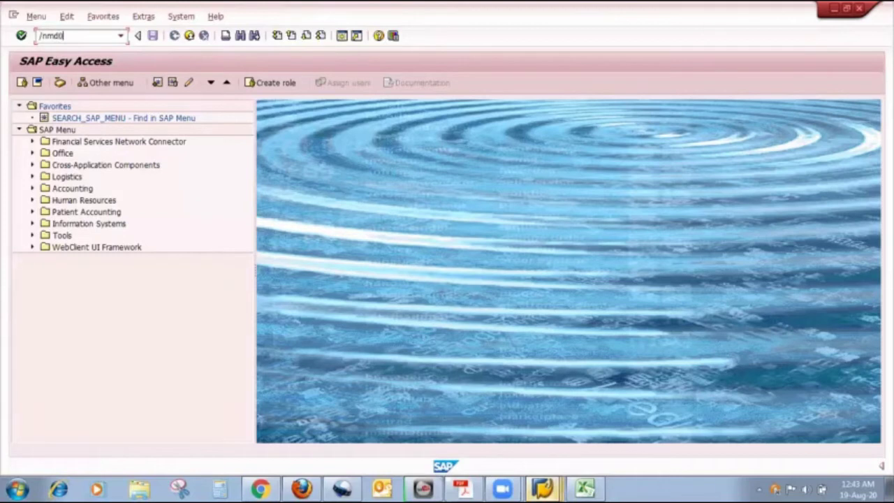
{"action": "key", "text": "Return"}
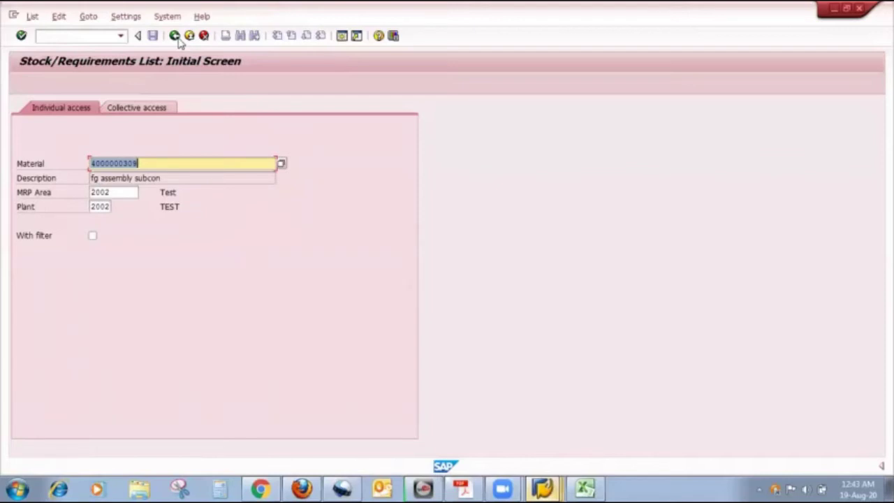
{"action": "key", "text": "Return"}
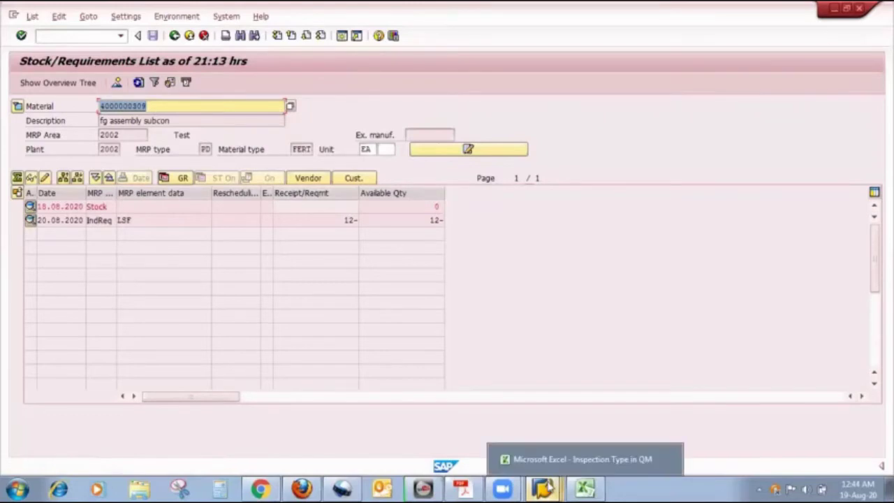
{"action": "left_click", "coordinate": [544, 489]}
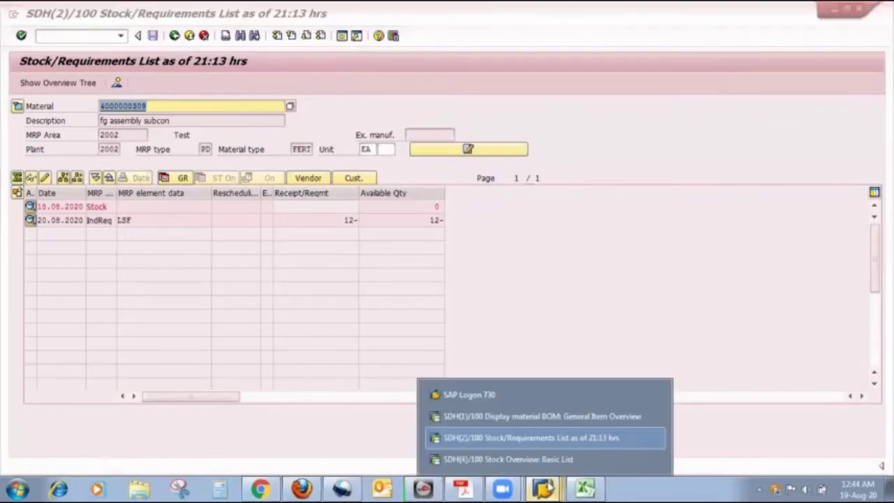
{"action": "left_click", "coordinate": [552, 438]}
{"action": "mouse_move", "coordinate": [585, 489]}
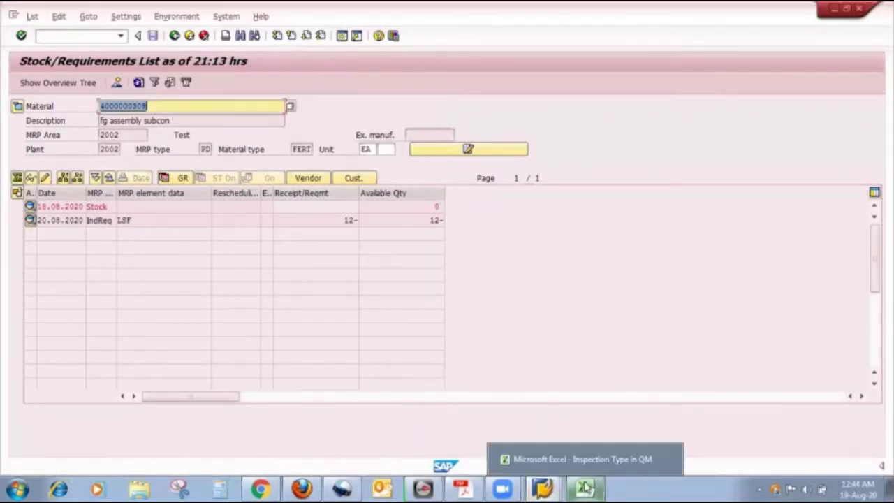
- Switch to the material BOM session and replace it with transaction MD02 for single-item, multi-level MRP
{"action": "left_click", "coordinate": [543, 489]}
{"action": "left_click", "coordinate": [547, 417]}
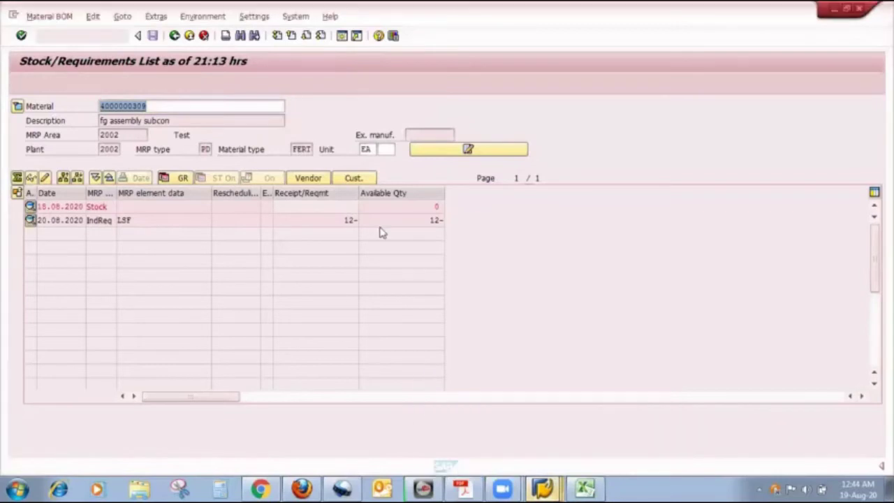
{"action": "type", "text": "/"}
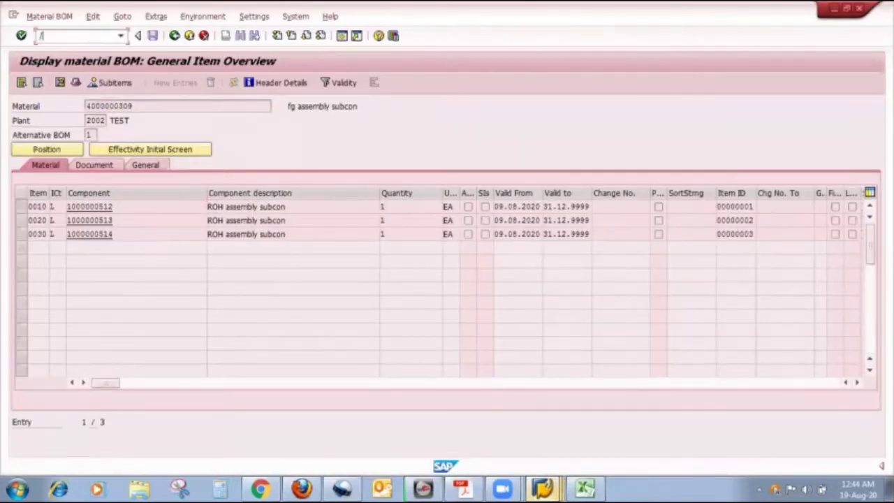
{"action": "type", "text": "nmd02"}
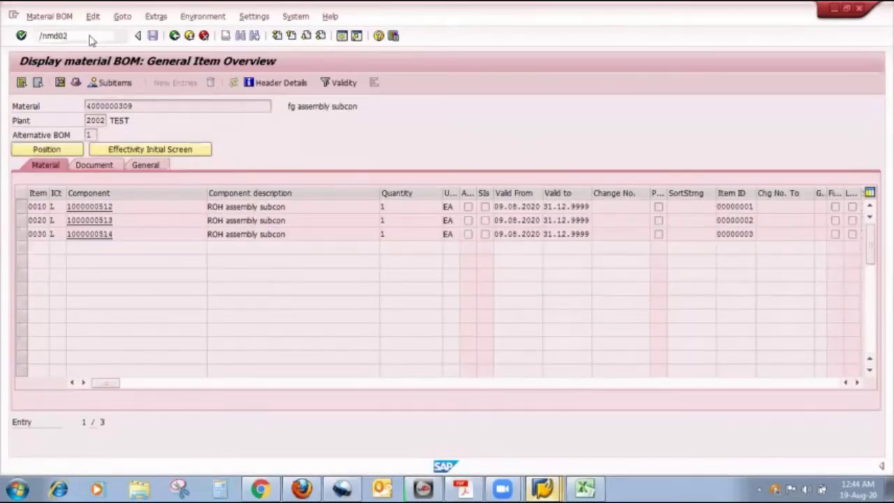
{"action": "key", "text": "Return"}
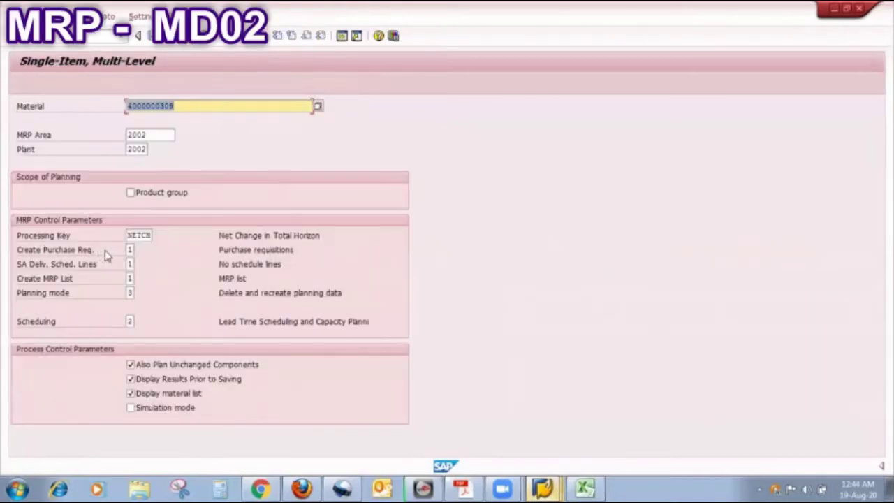
- Look up the possible entries for the purchase requisition creation indicator, and close the list without changing it
{"action": "left_click", "coordinate": [132, 251]}
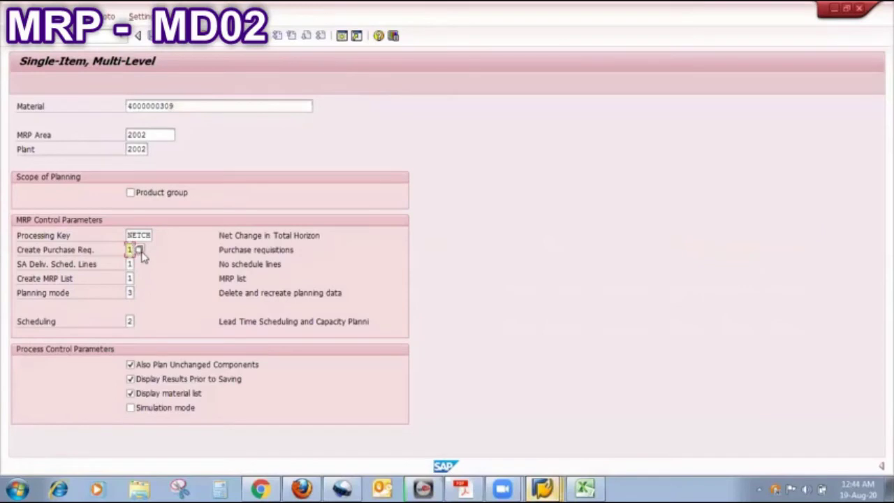
{"action": "left_click", "coordinate": [140, 250]}
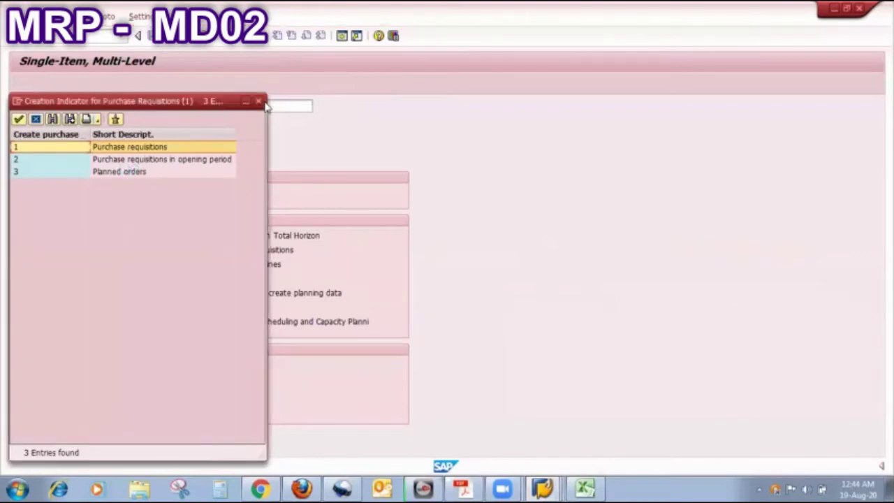
{"action": "left_click", "coordinate": [260, 100]}
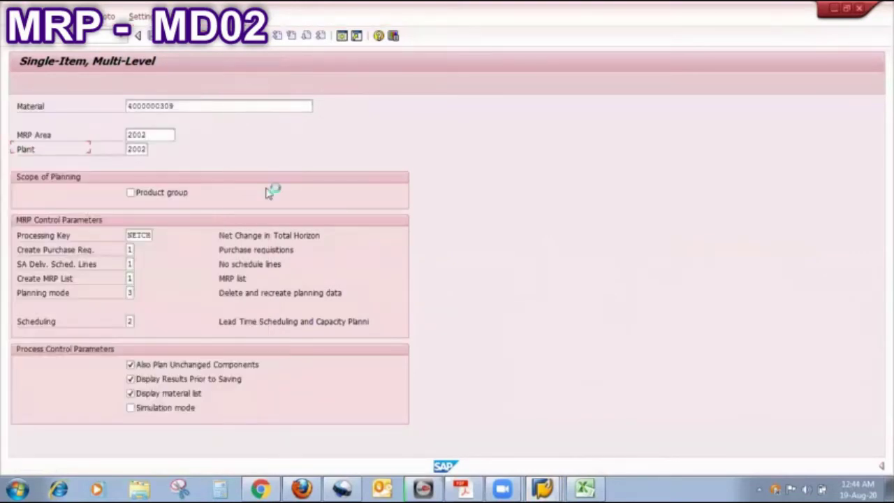
{"action": "left_click", "coordinate": [130, 250]}
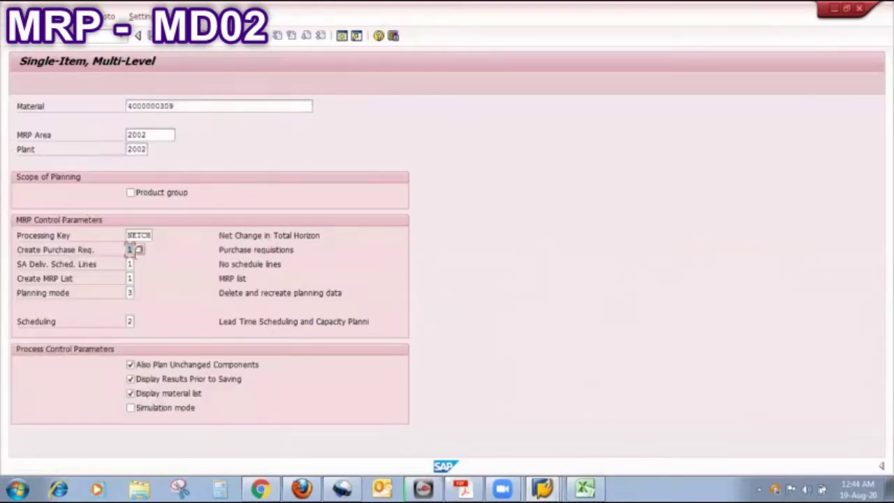
{"action": "left_click", "coordinate": [130, 321]}
{"action": "key", "text": "F4"}
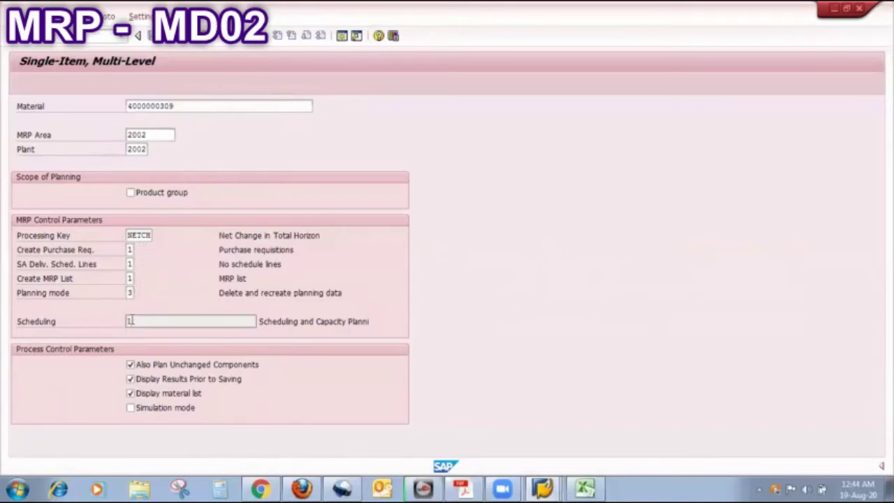
{"action": "key", "text": "Return"}
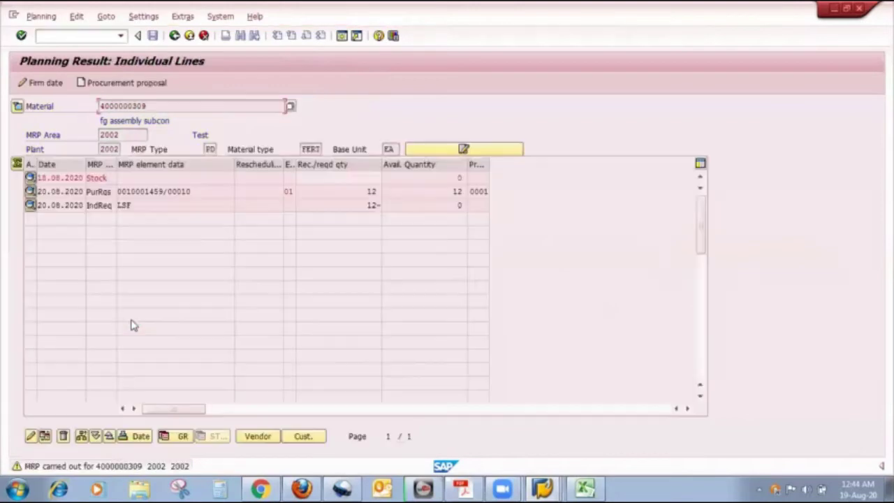
- Save the planning result and let the planning run proceed without stopping
{"action": "left_click", "coordinate": [153, 35]}
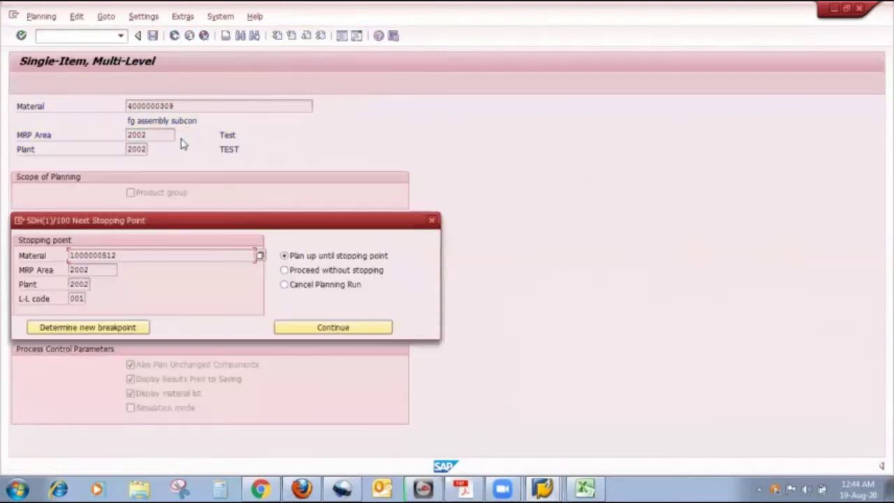
{"action": "left_click", "coordinate": [284, 270]}
{"action": "left_click", "coordinate": [303, 326]}
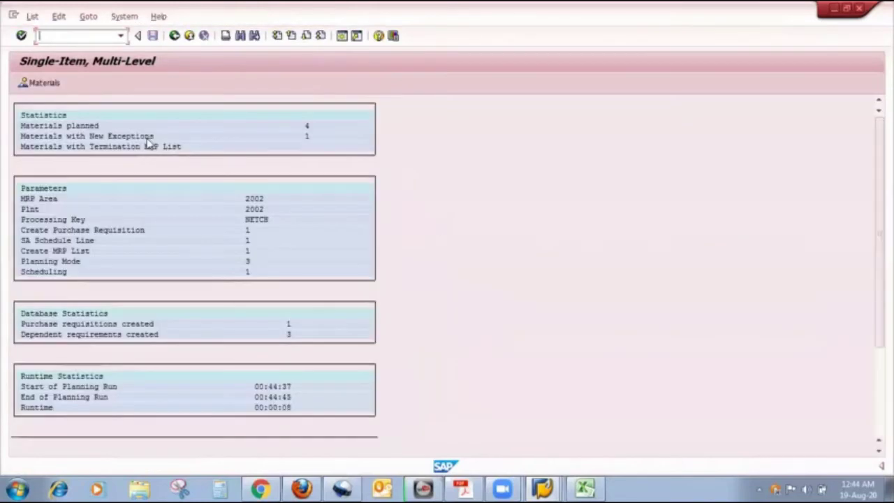
- Review the list of planned materials from the MRP run, and return to the MD02 initial screen
{"action": "left_click", "coordinate": [49, 84]}
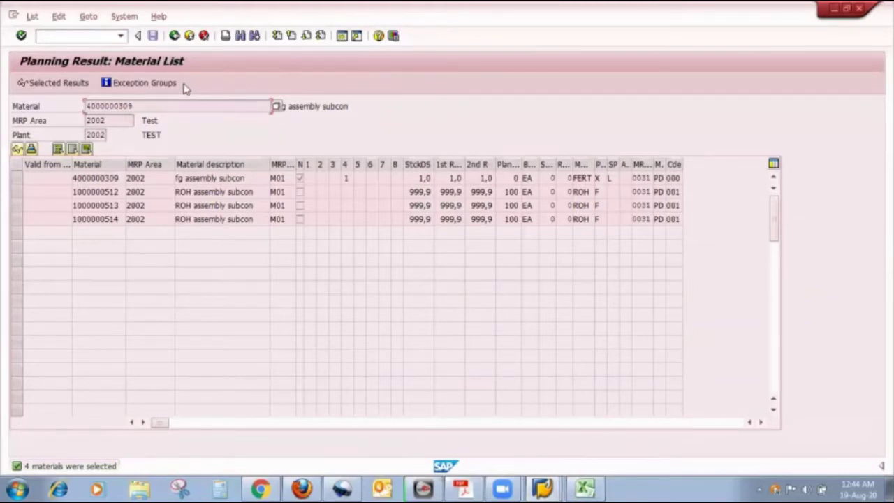
{"action": "left_click", "coordinate": [175, 35]}
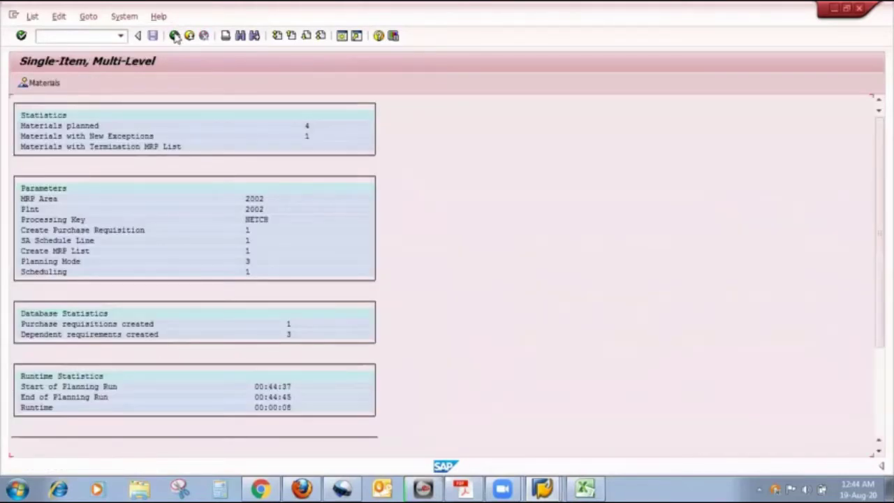
{"action": "left_click", "coordinate": [175, 36]}
{"action": "mouse_move", "coordinate": [543, 488]}
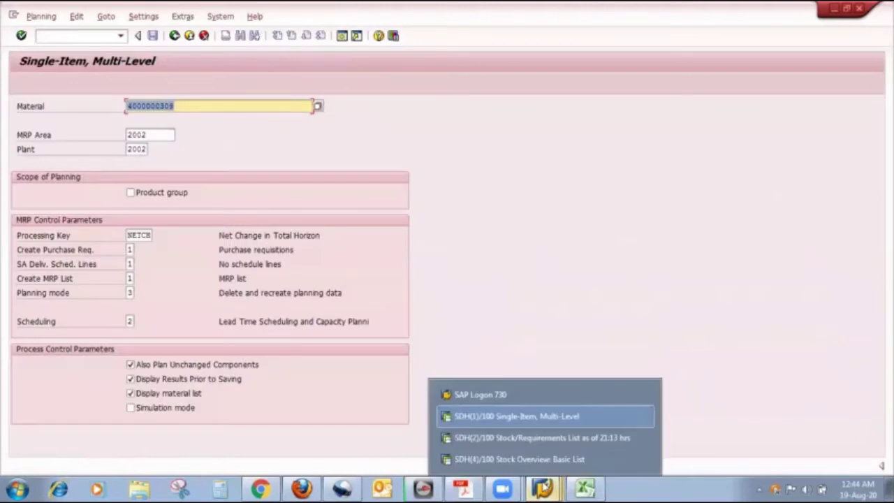
{"action": "left_click", "coordinate": [539, 437]}
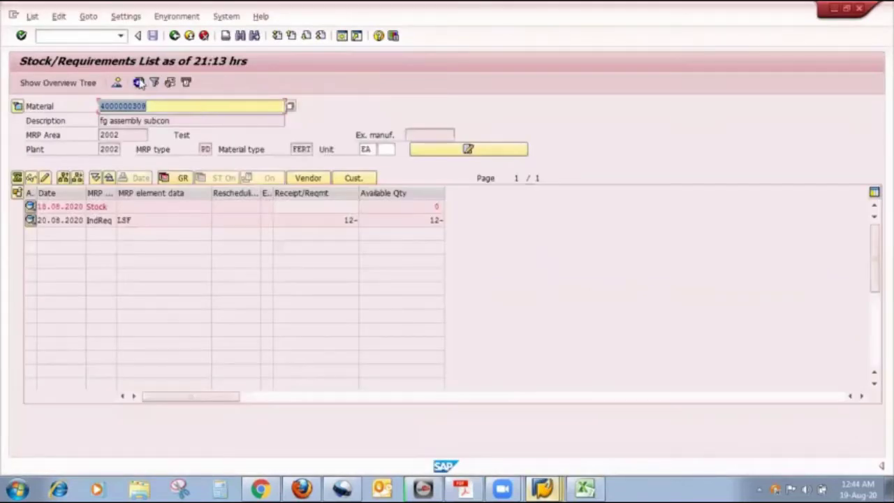
{"action": "left_click", "coordinate": [139, 82]}
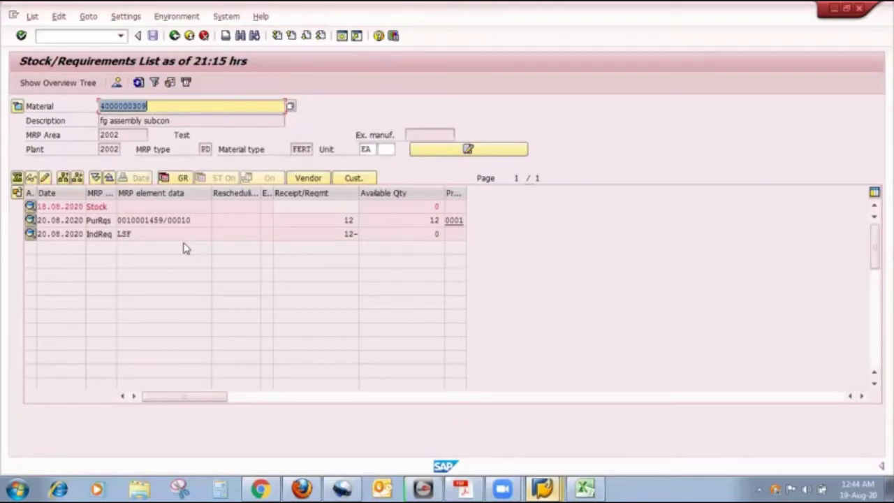
- Switch to the Excel sheet and check the PR and PO stages in the prerequisites table
{"action": "left_click", "coordinate": [587, 487]}
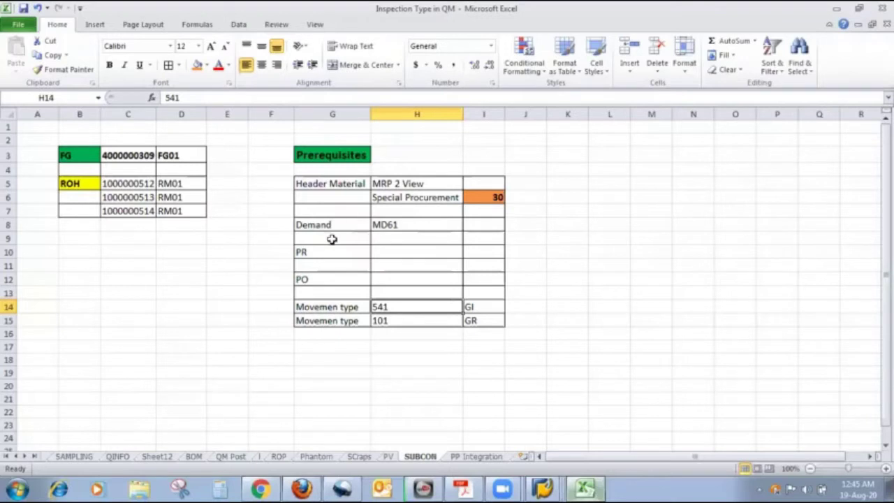
{"action": "left_click", "coordinate": [321, 280]}
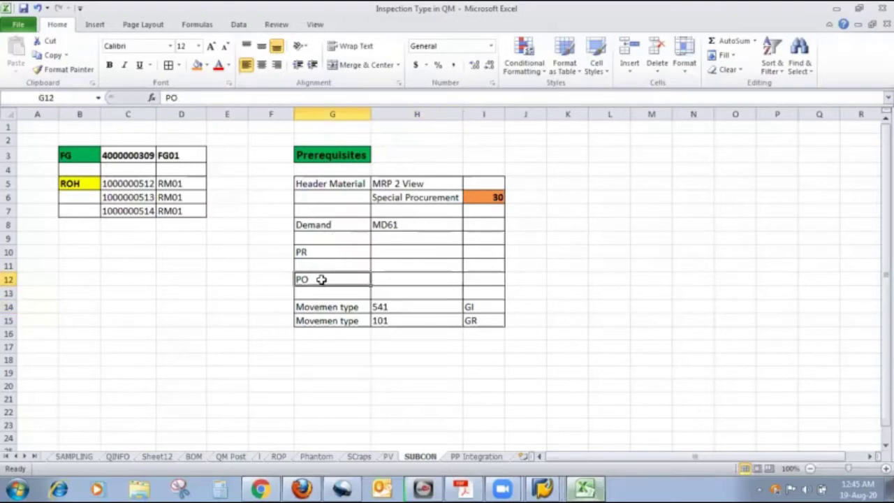
{"action": "left_click", "coordinate": [331, 253]}
{"action": "left_click", "coordinate": [331, 279]}
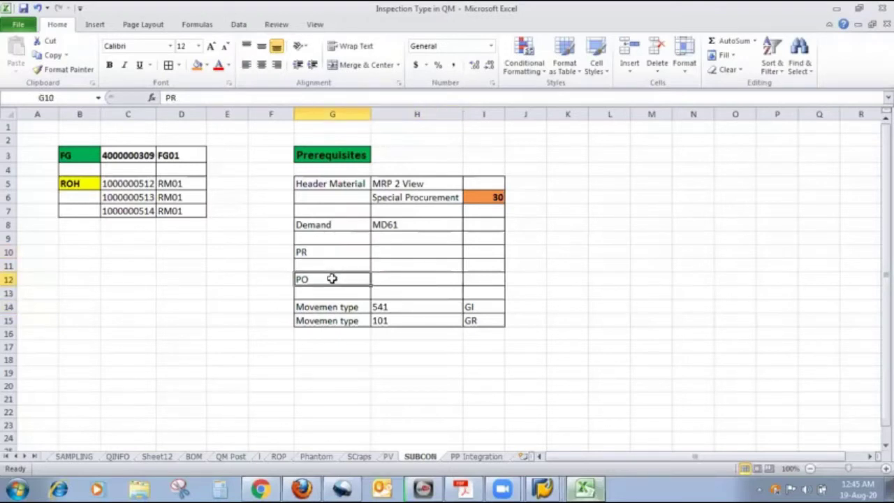
{"action": "left_click", "coordinate": [835, 12]}
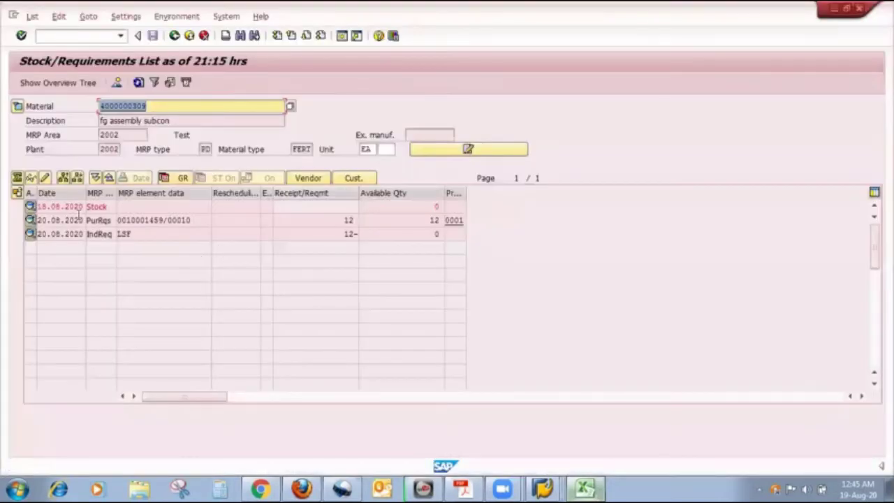
{"action": "left_click", "coordinate": [32, 220]}
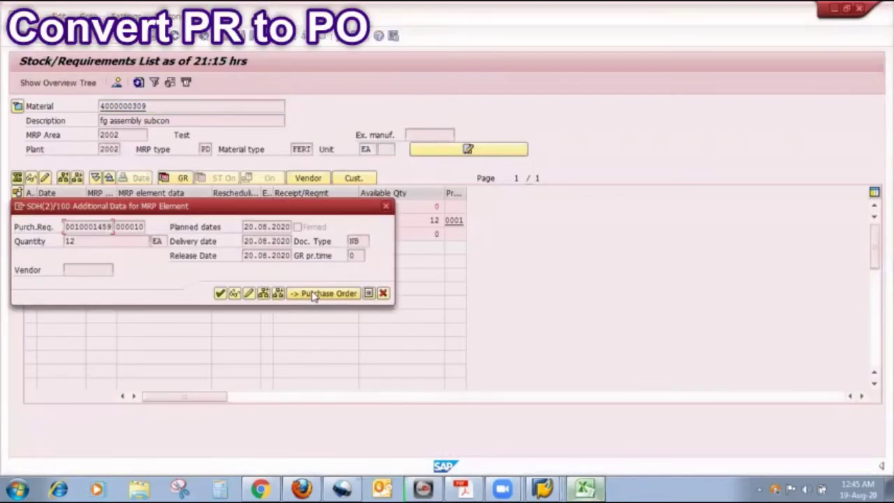
{"action": "left_click", "coordinate": [314, 294]}
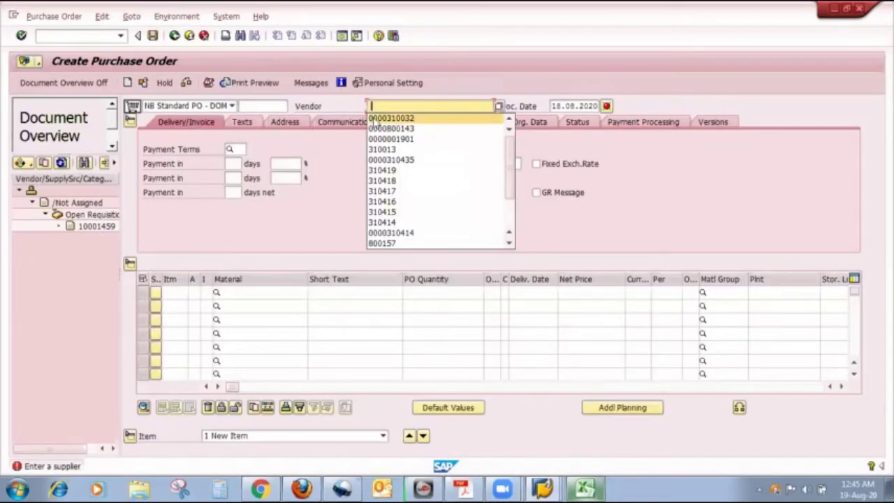
{"action": "left_click", "coordinate": [372, 119]}
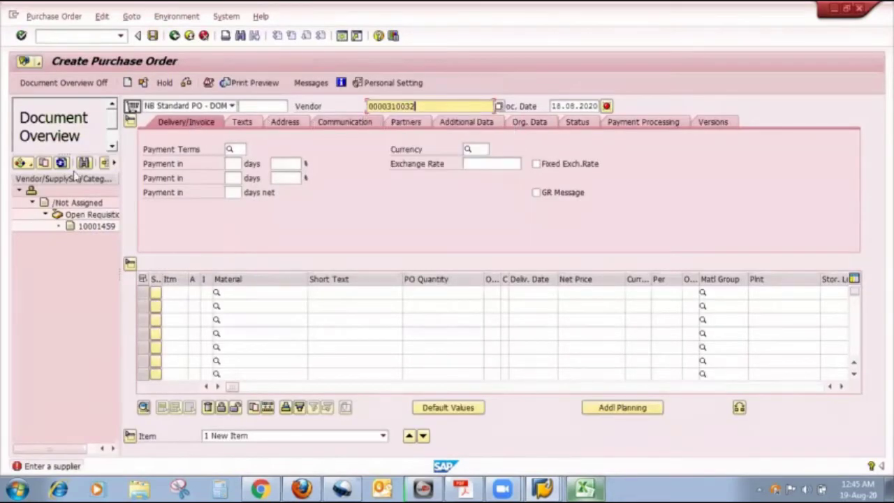
{"action": "left_click", "coordinate": [88, 227]}
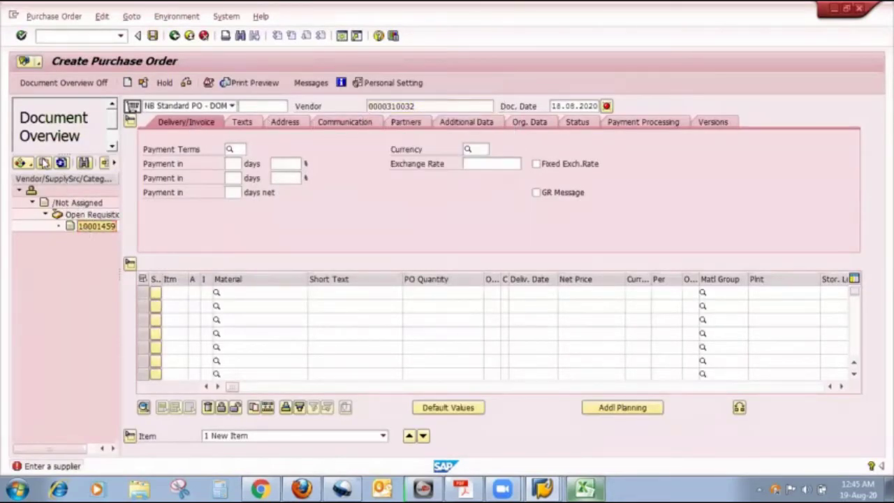
{"action": "left_click", "coordinate": [44, 162]}
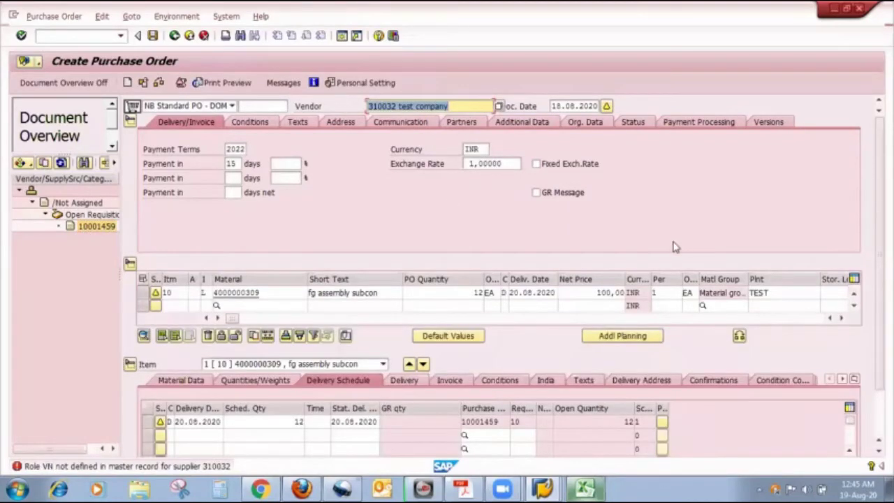
{"action": "left_click", "coordinate": [158, 80]}
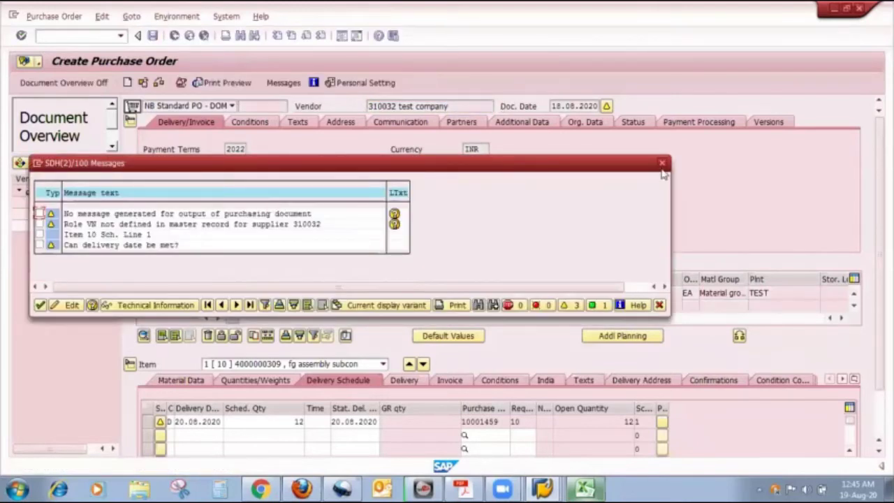
{"action": "left_click", "coordinate": [665, 168]}
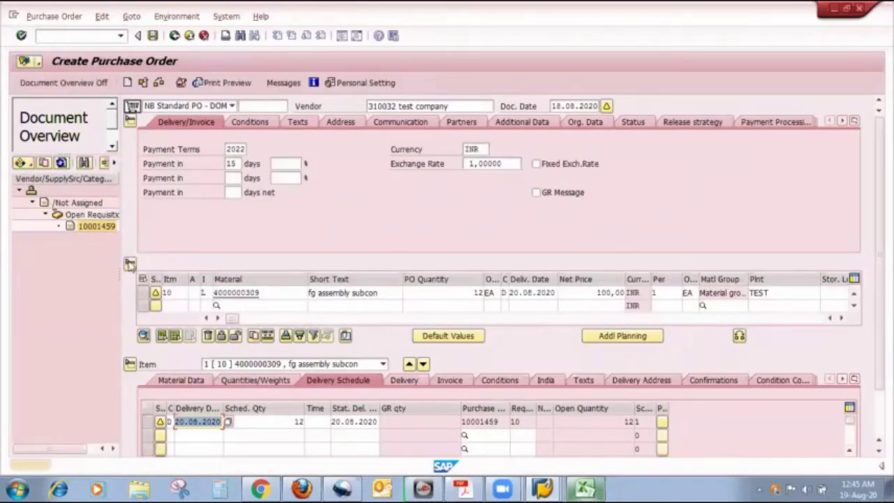
- Review the subcontracting components in the order item's material data with the Material column narrowed, and return to the purchase order
{"action": "left_click", "coordinate": [130, 263]}
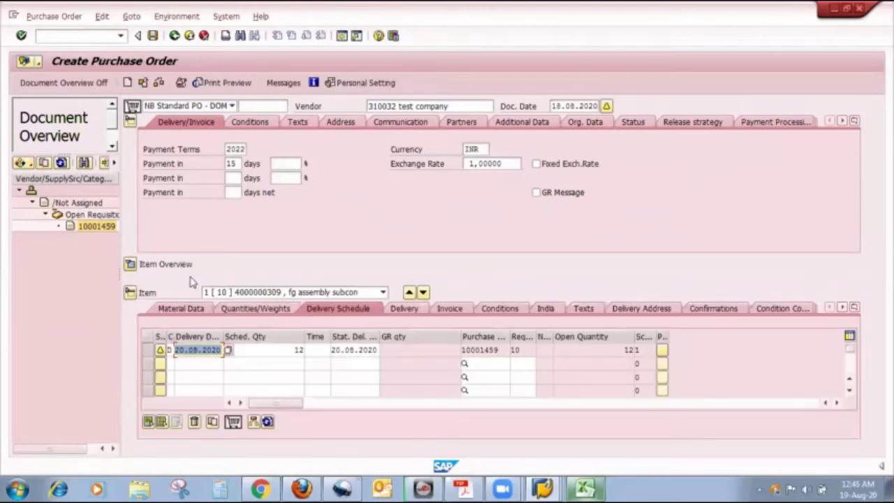
{"action": "left_click", "coordinate": [183, 308]}
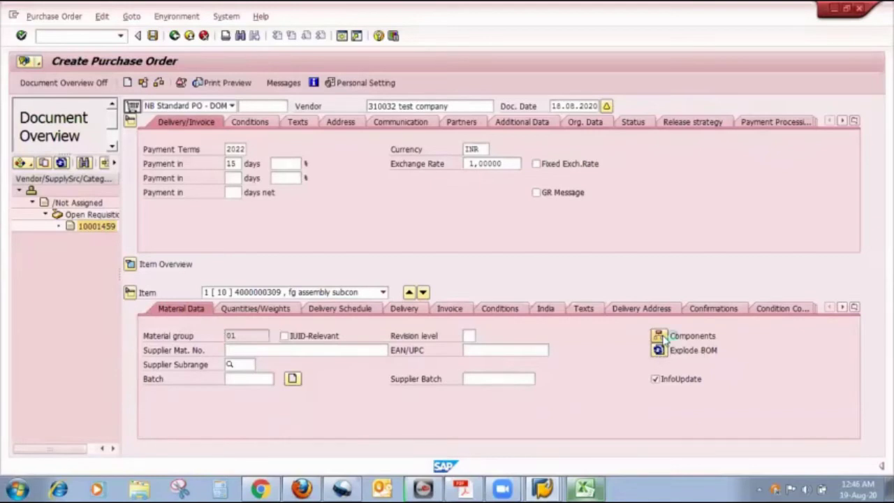
{"action": "left_click", "coordinate": [664, 338]}
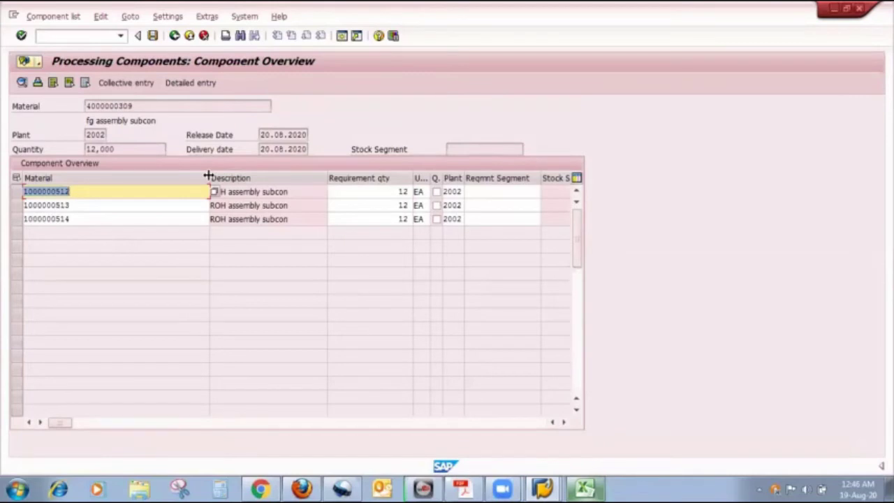
{"action": "left_click_drag", "start_coordinate": [207, 176], "coordinate": [86, 175]}
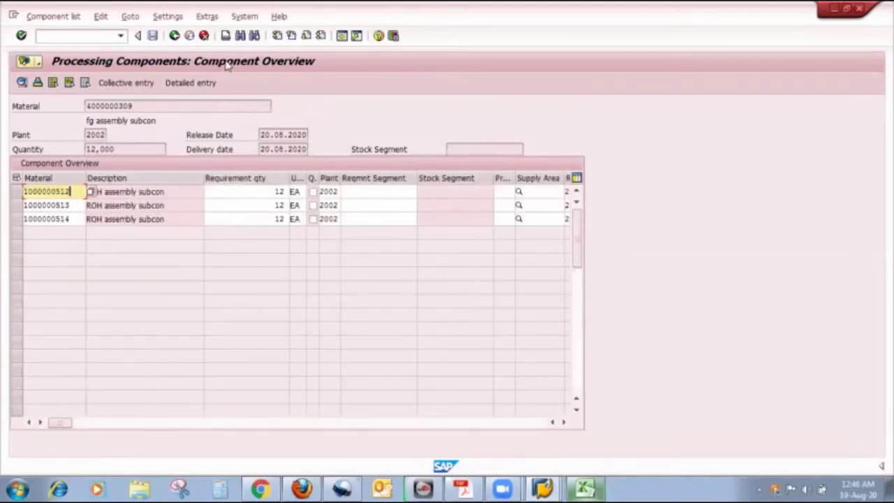
{"action": "left_click", "coordinate": [174, 35]}
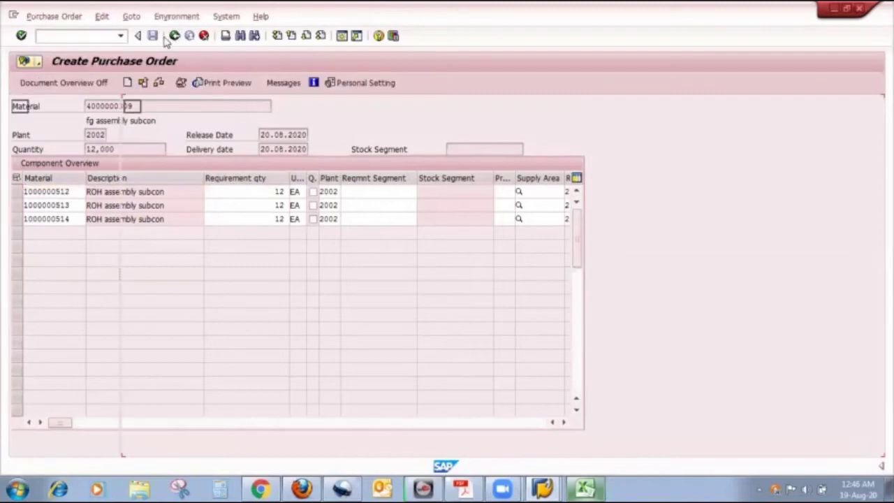
- Save the purchase order despite the system messages, and refresh the stock/requirements list
{"action": "key", "text": "ctrl+s"}
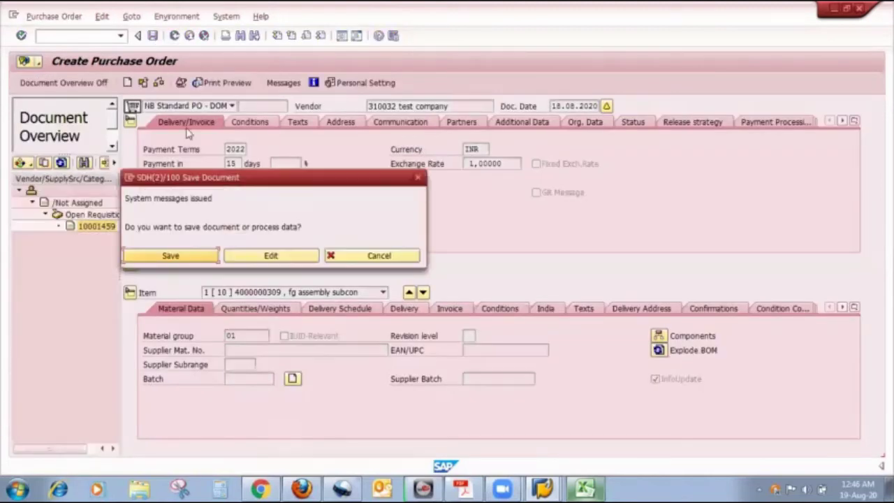
{"action": "left_click", "coordinate": [167, 255]}
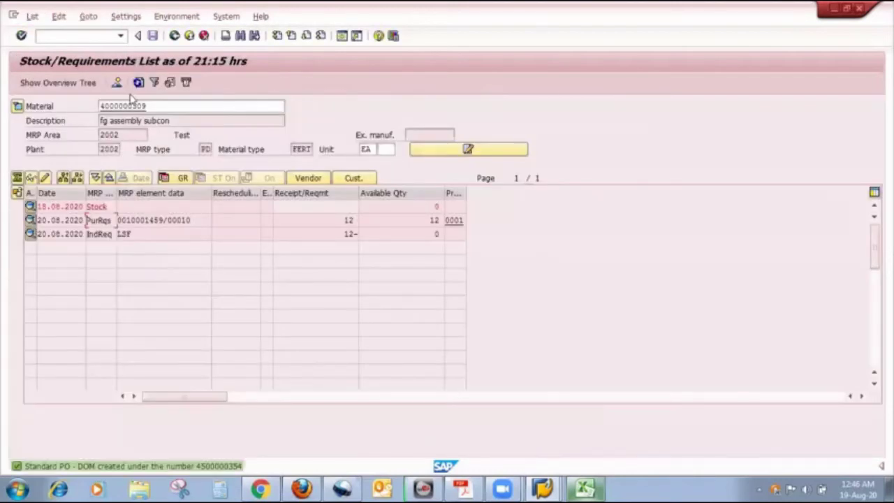
{"action": "left_click", "coordinate": [138, 82]}
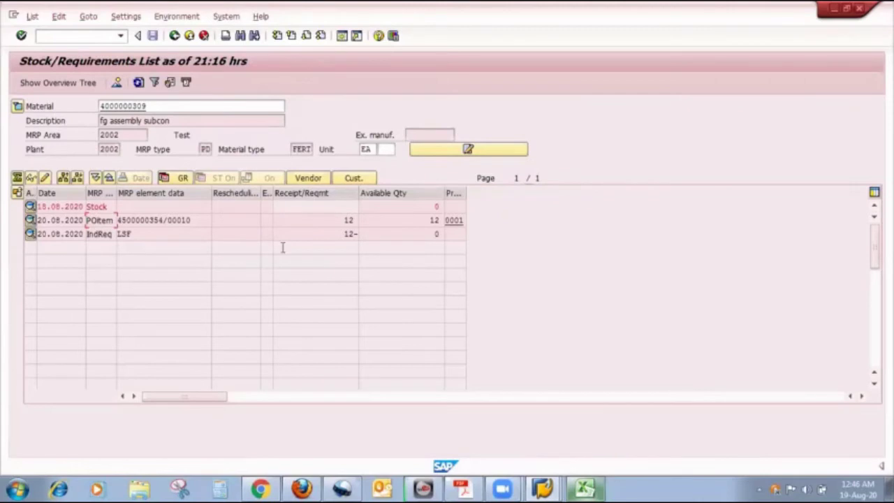
- Open a new SAP session and start transaction ME29N for the newly created purchase order
{"action": "left_click", "coordinate": [553, 486]}
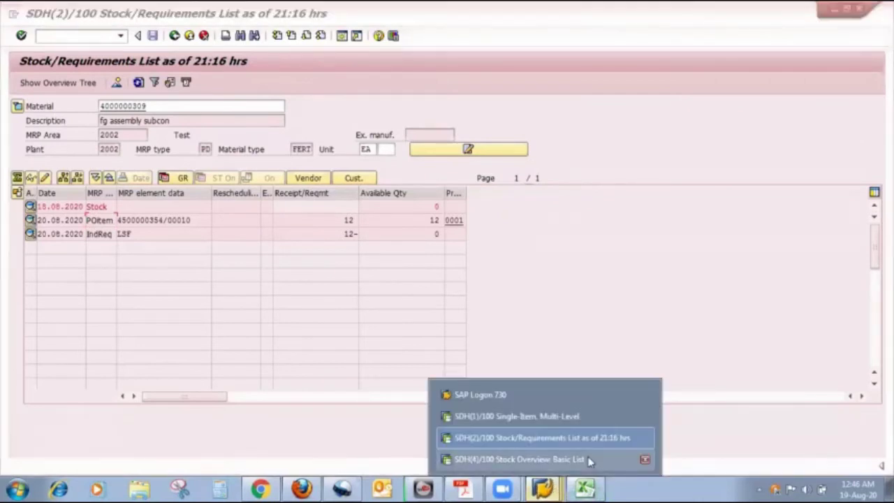
{"action": "left_click", "coordinate": [348, 42]}
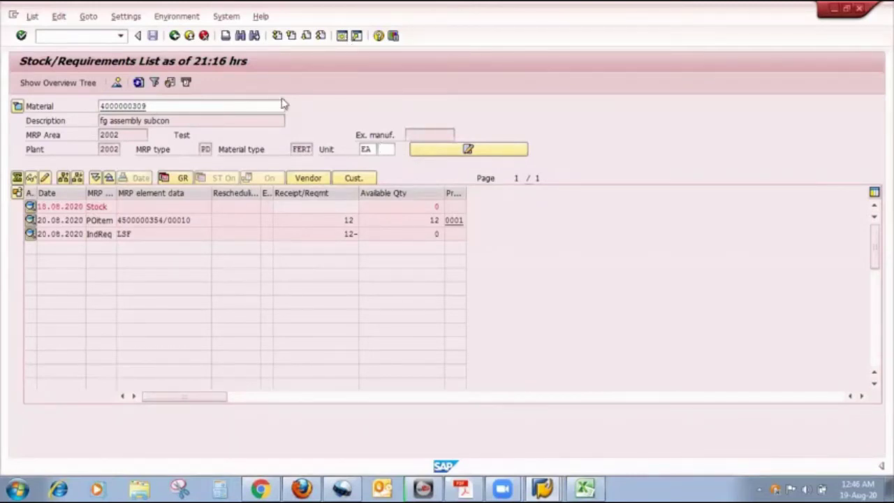
{"action": "key", "text": "shift+F3"}
{"action": "type", "text": "me29n"}
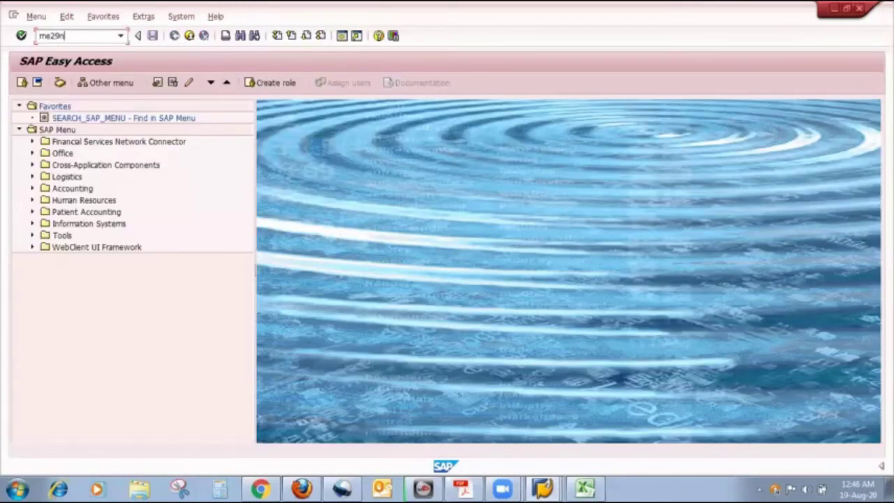
{"action": "key", "text": "Return"}
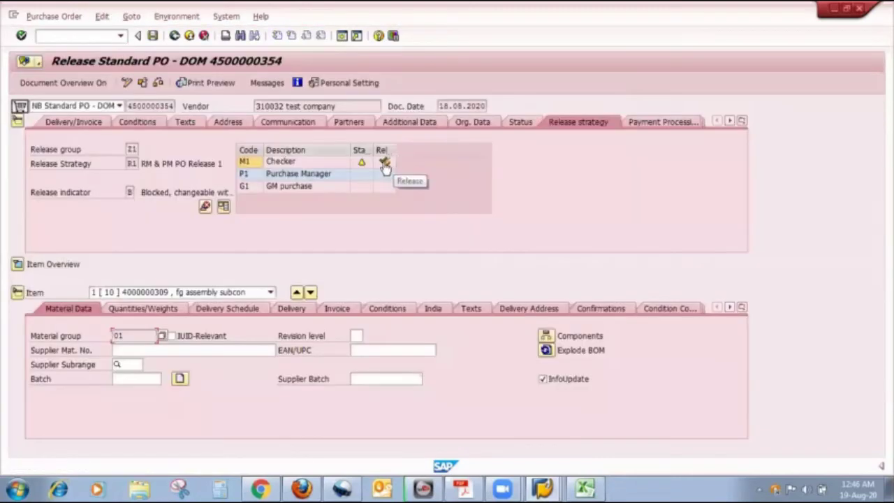
- Release the purchase order at the Checker, Purchase Manager and GM purchase levels, and save it despite the system messages
{"action": "left_click", "coordinate": [385, 163]}
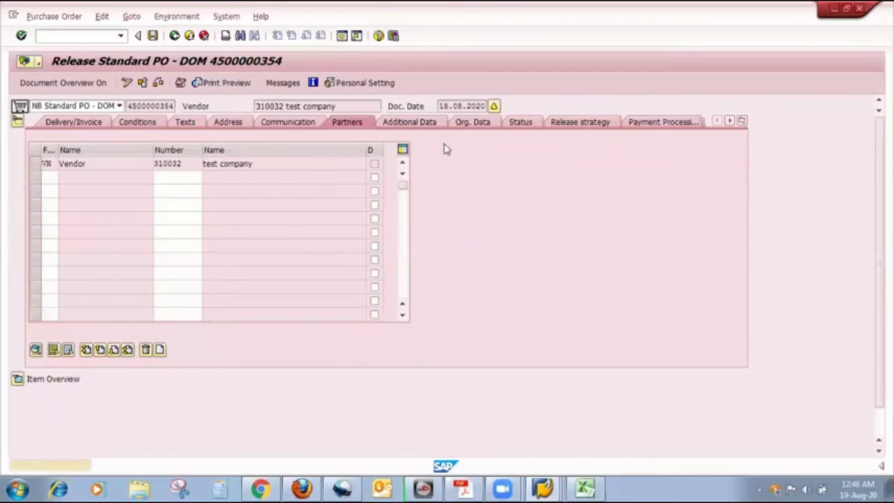
{"action": "left_click", "coordinate": [558, 122]}
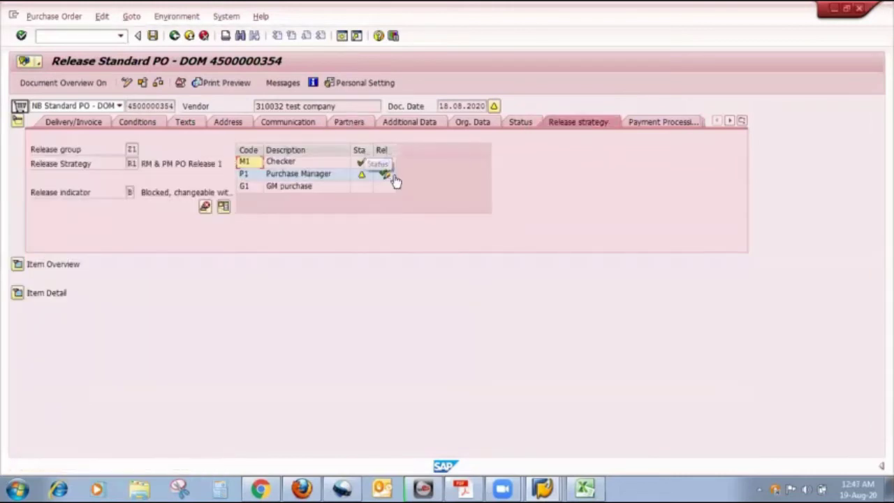
{"action": "left_click", "coordinate": [385, 173]}
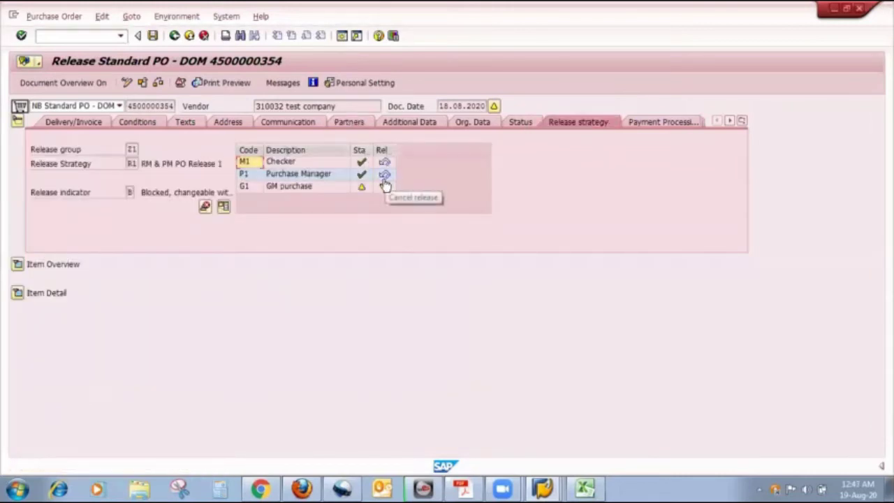
{"action": "left_click", "coordinate": [152, 35]}
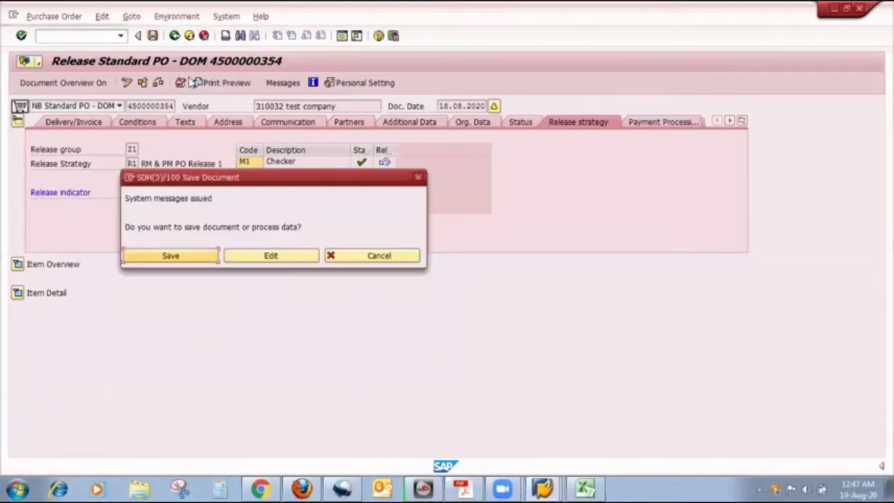
{"action": "left_click", "coordinate": [171, 256]}
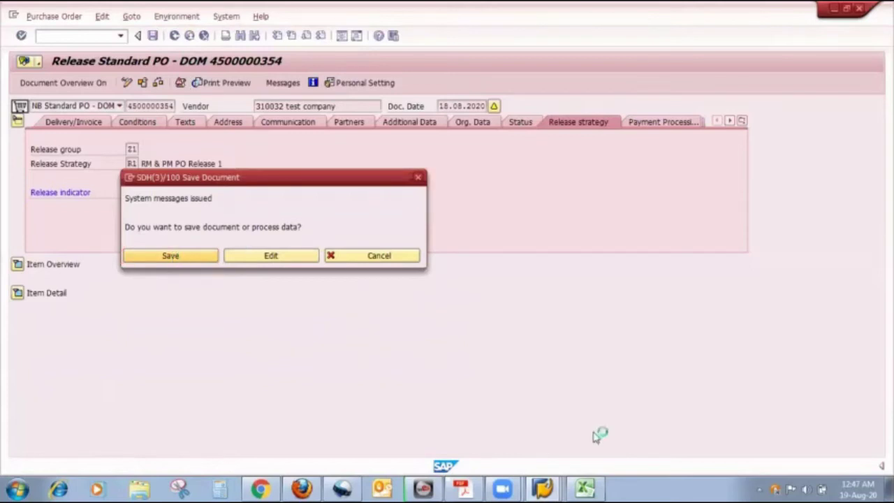
- Check the movement type 541 entry in the Excel prerequisites table, and switch back to the SAP session of the released purchase order
{"action": "left_click", "coordinate": [585, 487]}
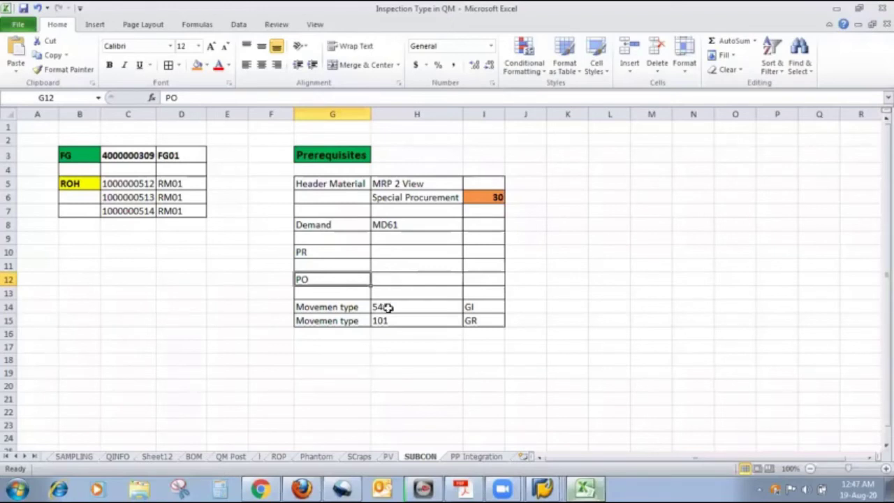
{"action": "left_click", "coordinate": [388, 308]}
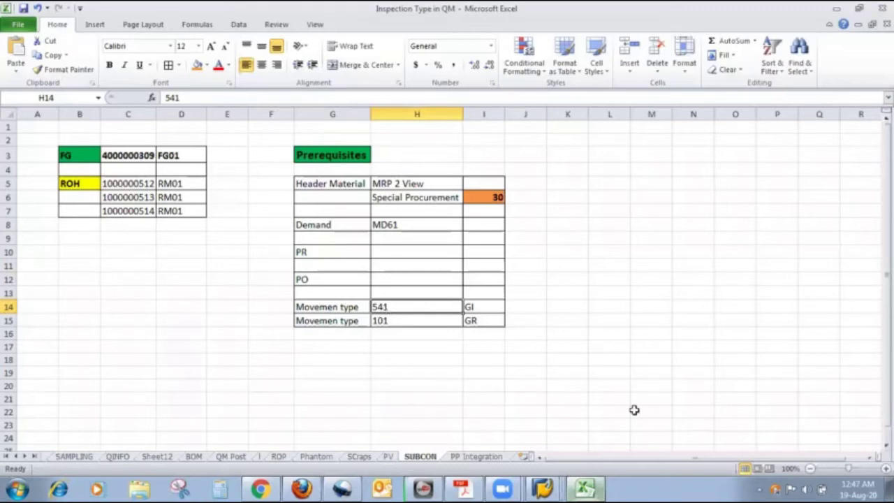
{"action": "left_click", "coordinate": [542, 488]}
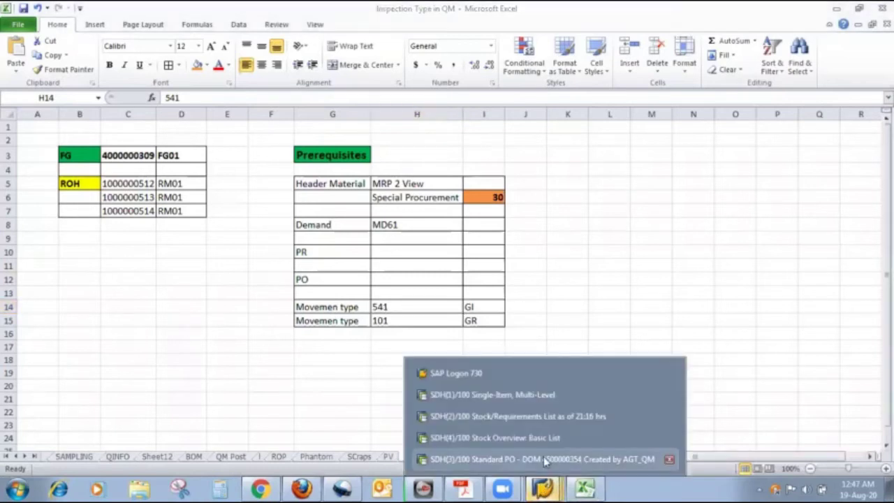
{"action": "left_click", "coordinate": [549, 416]}
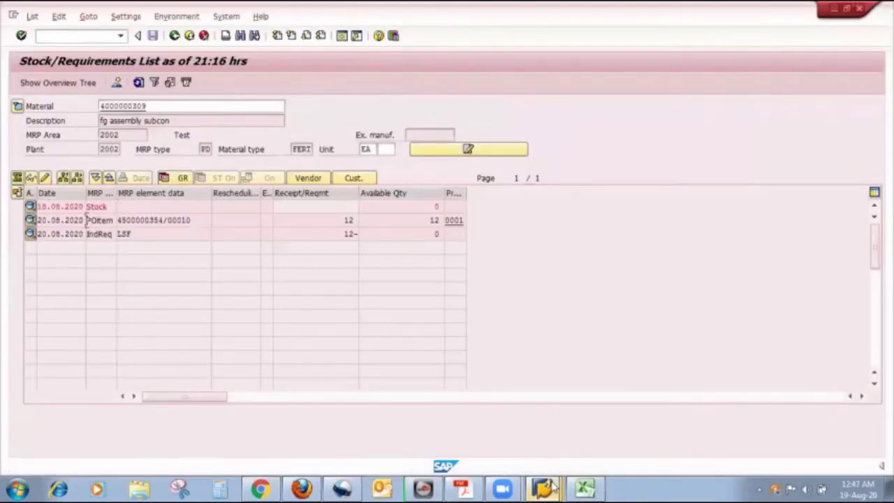
{"action": "left_click", "coordinate": [551, 488]}
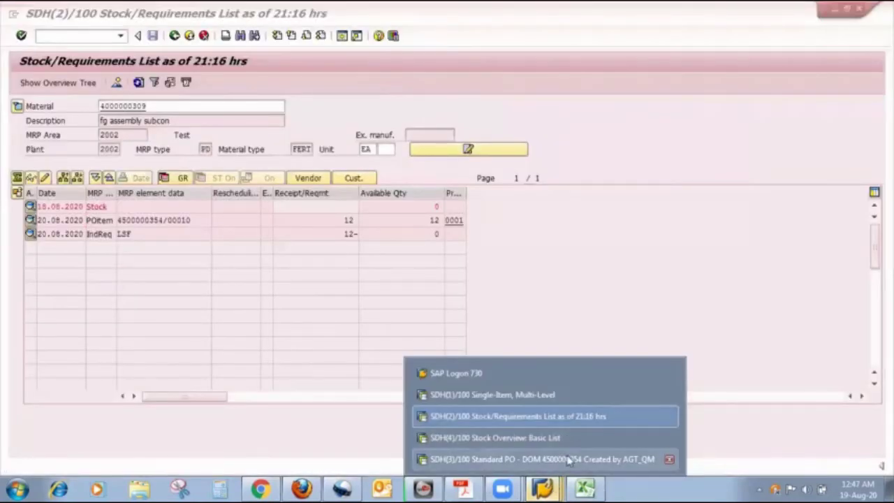
{"action": "left_click", "coordinate": [569, 460]}
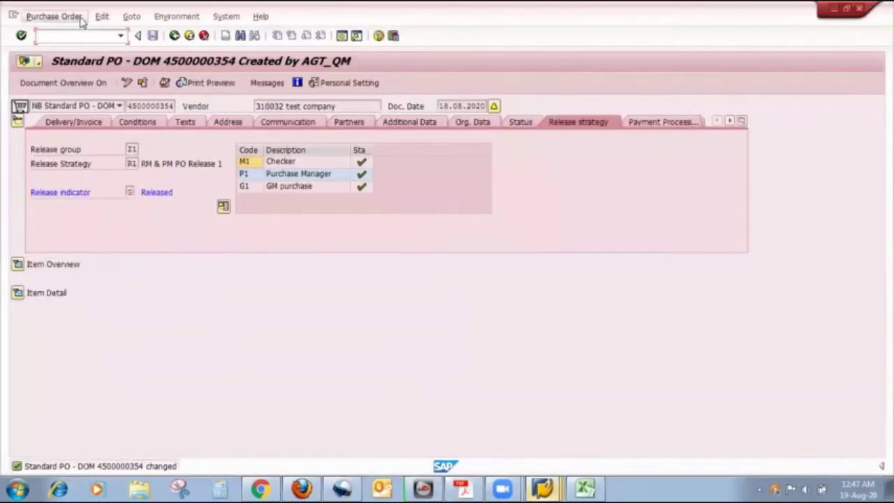
- Start transaction MIGO in the purchase order session and set it to A08 Transfer Posting with reference to a purchase order
{"action": "left_click", "coordinate": [77, 36]}
{"action": "type", "text": "/nmigo"}
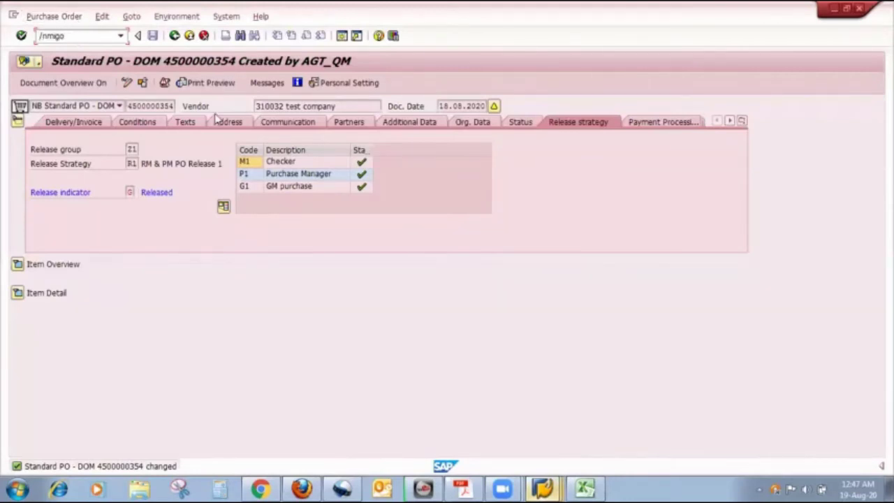
{"action": "key", "text": "Return"}
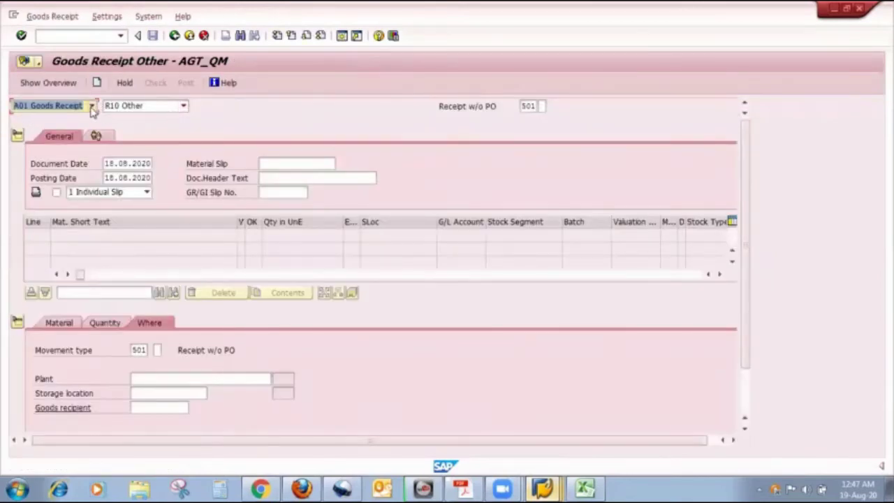
{"action": "left_click", "coordinate": [91, 106]}
{"action": "left_click", "coordinate": [62, 137]}
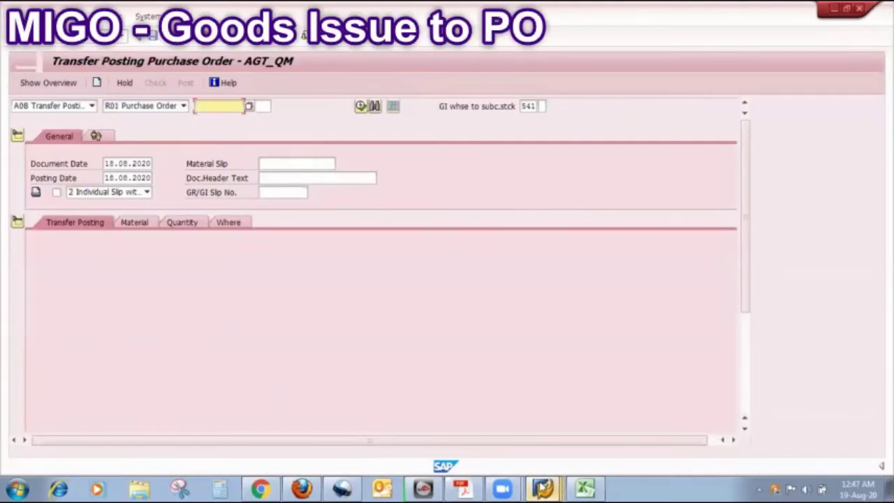
{"action": "mouse_move", "coordinate": [542, 488]}
{"action": "left_click", "coordinate": [537, 418]}
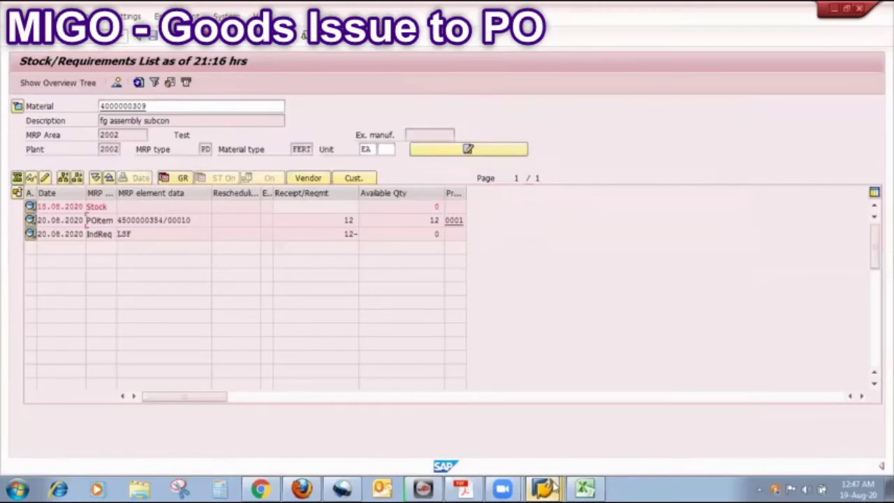
{"action": "mouse_move", "coordinate": [543, 488]}
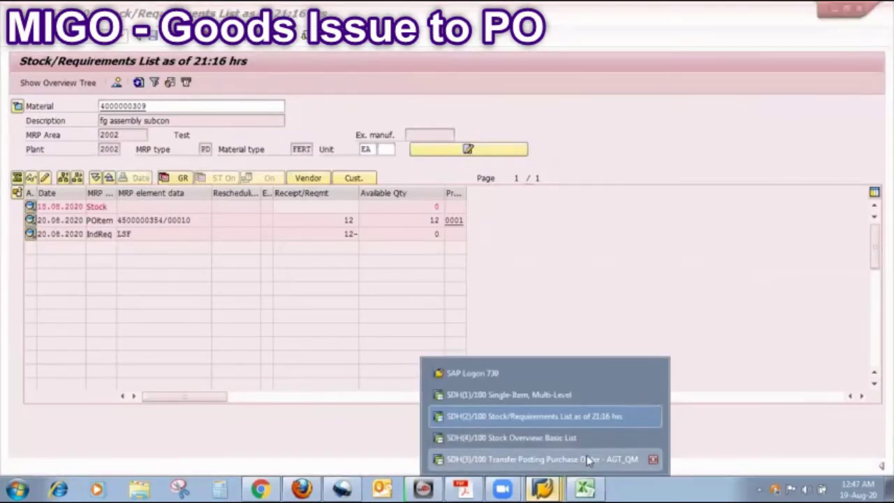
{"action": "left_click", "coordinate": [588, 458]}
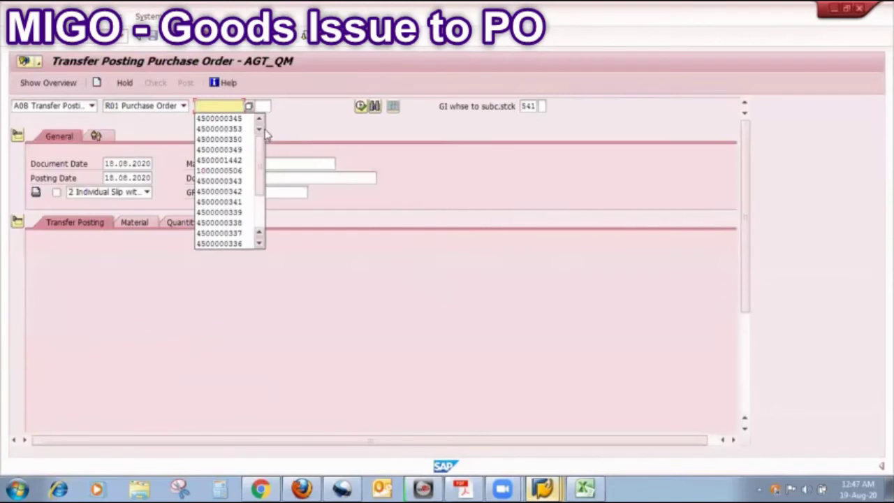
- Enter the number of the new subcontracting purchase order as the transfer posting's reference and load its component items
{"action": "left_click", "coordinate": [242, 118]}
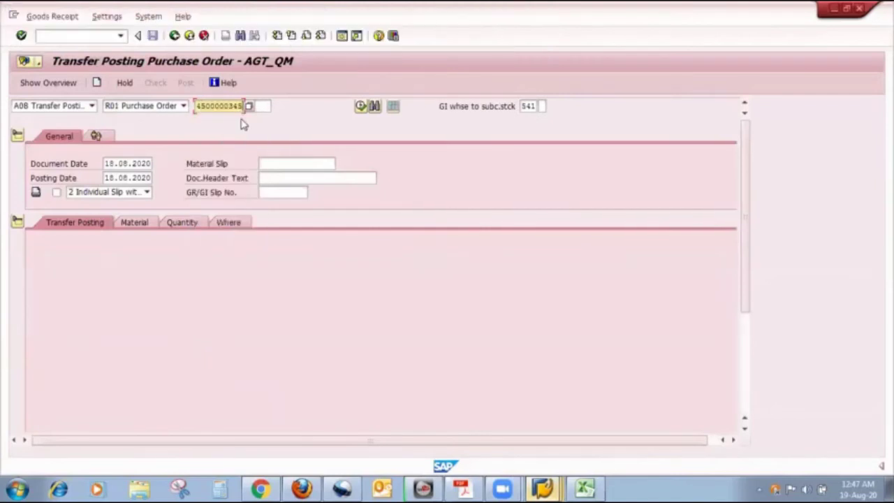
{"action": "type", "text": "2000034"}
{"action": "key", "text": "BackSpace"}
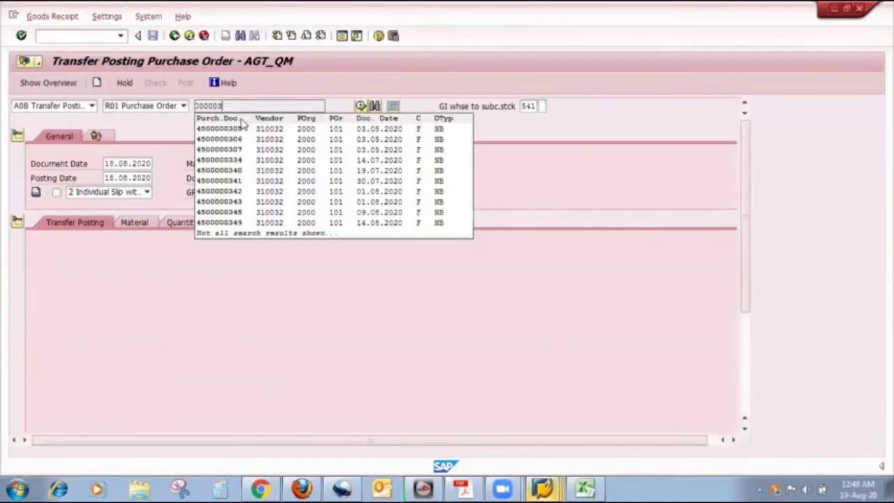
{"action": "type", "text": "54"}
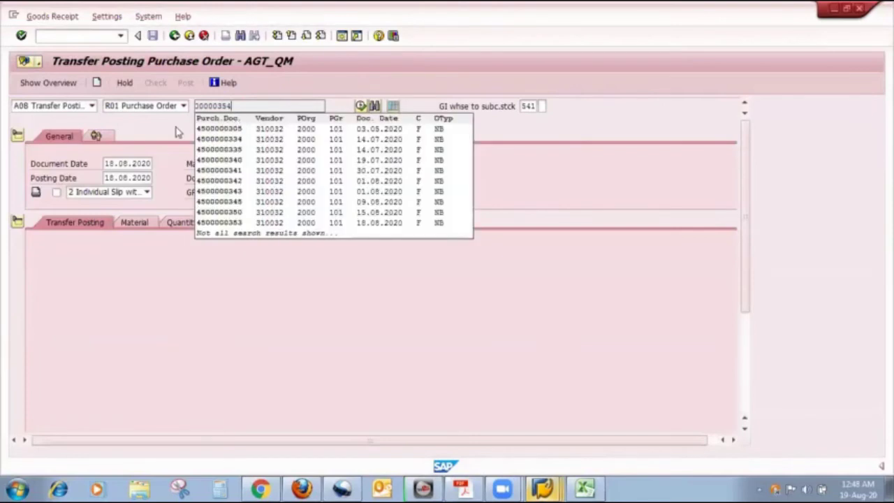
{"action": "double_click", "coordinate": [237, 105]}
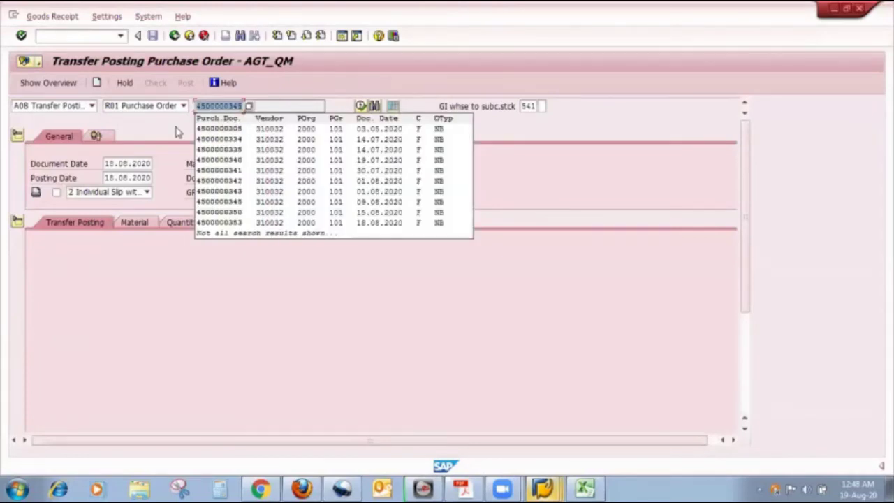
{"action": "left_click", "coordinate": [239, 106]}
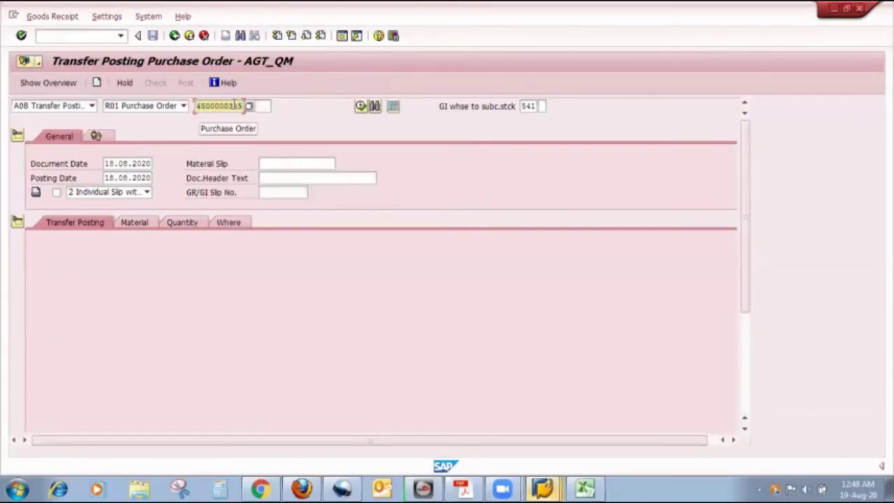
{"action": "left_click", "coordinate": [241, 106]}
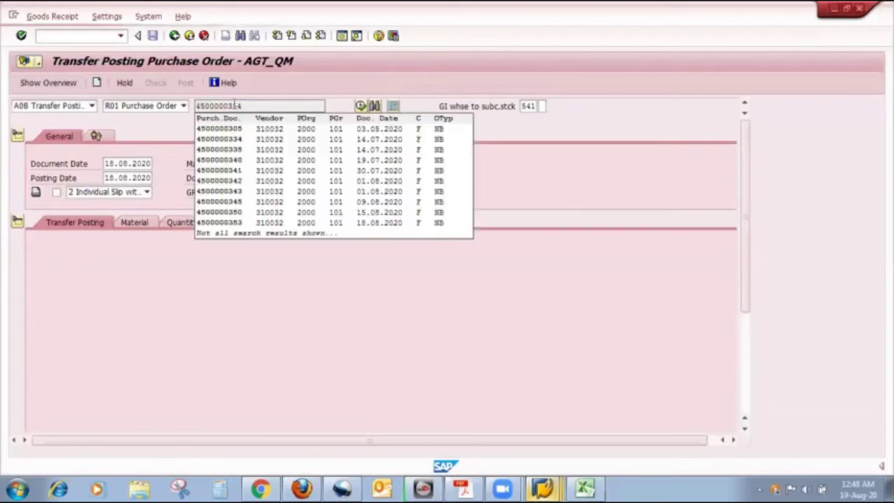
{"action": "left_click", "coordinate": [433, 128]}
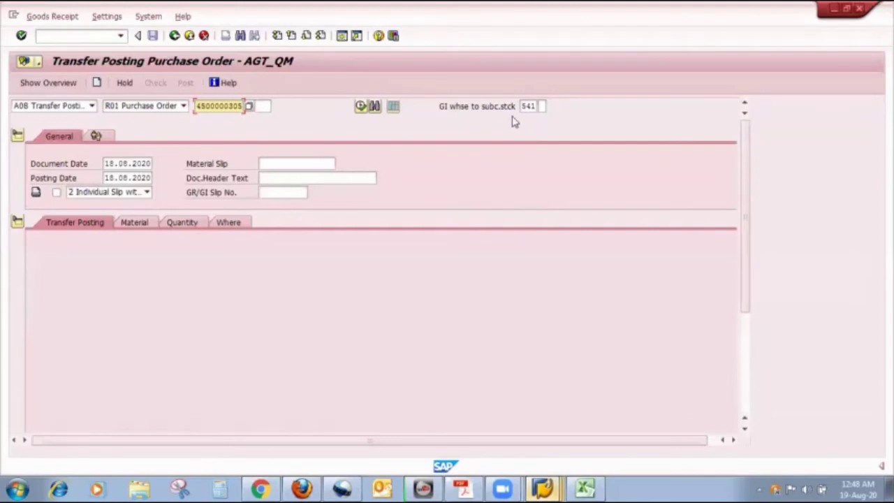
{"action": "key", "text": "BackSpace"}
{"action": "key", "text": "BackSpace"}
{"action": "type", "text": "54"}
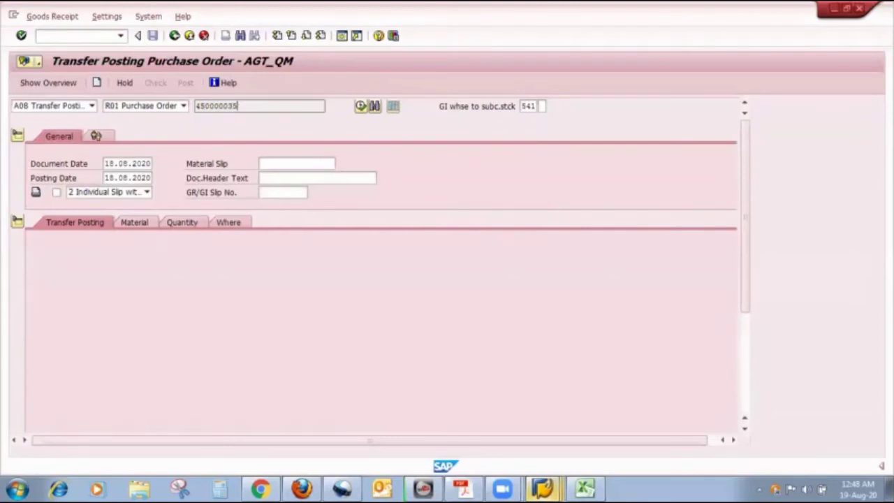
{"action": "key", "text": "Return"}
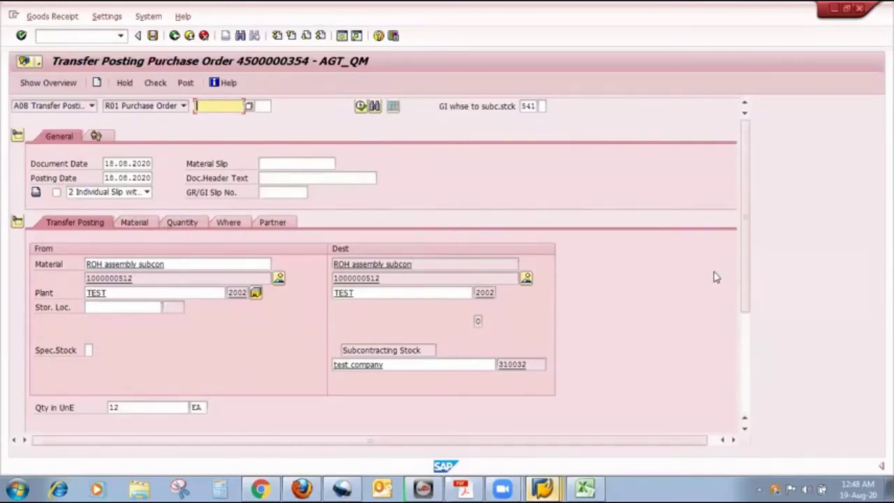
- Mark all three ROH assembly subcon component lines of the transfer posting as Item OK
{"action": "left_click", "coordinate": [748, 365]}
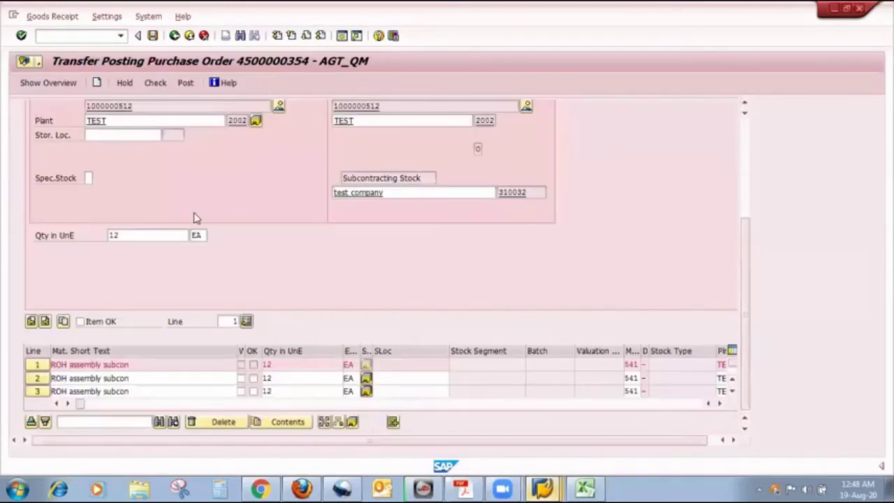
{"action": "left_click", "coordinate": [81, 322]}
{"action": "left_click", "coordinate": [253, 391]}
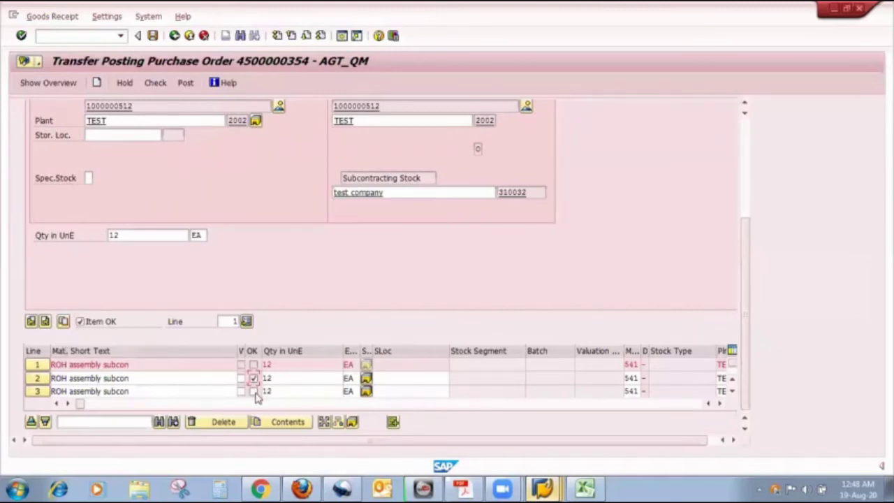
- Set the issuing storage location of component lines 1, 2 and 3 to rm01, and check and post the transfer posting
{"action": "left_click", "coordinate": [121, 136]}
{"action": "left_click", "coordinate": [120, 148]}
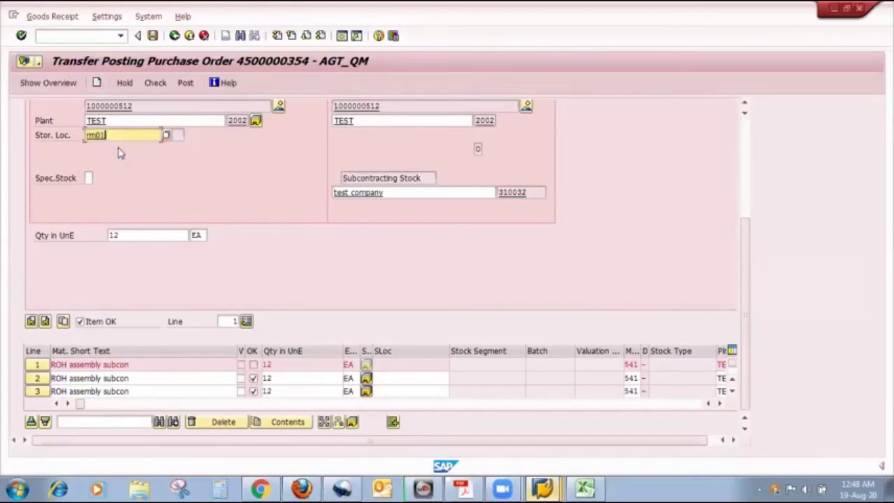
{"action": "key", "text": "Return"}
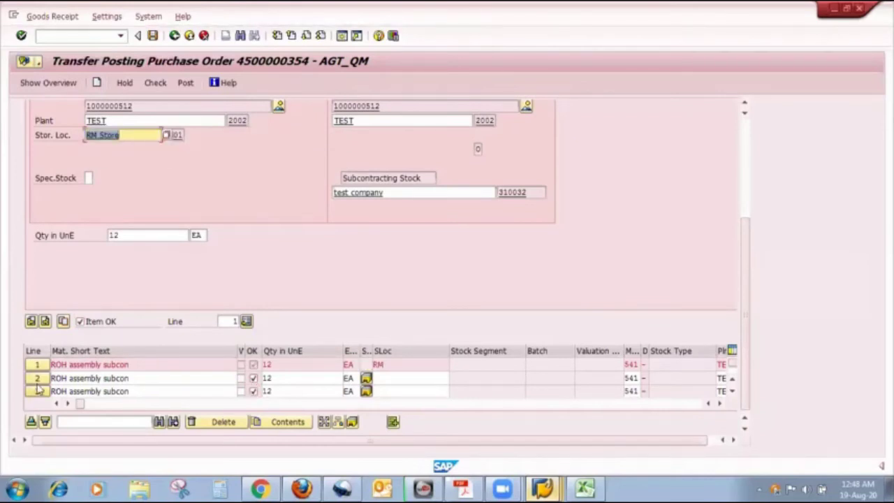
{"action": "left_click", "coordinate": [112, 136]}
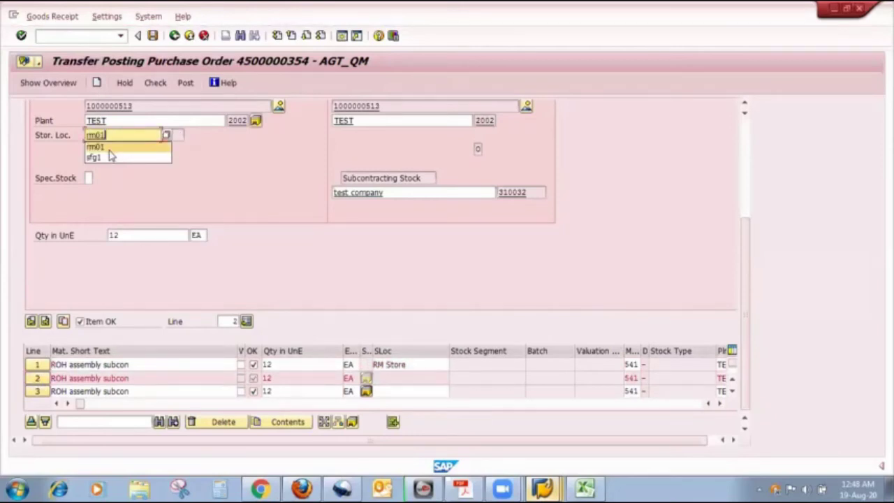
{"action": "left_click", "coordinate": [110, 148]}
{"action": "left_click", "coordinate": [38, 392]}
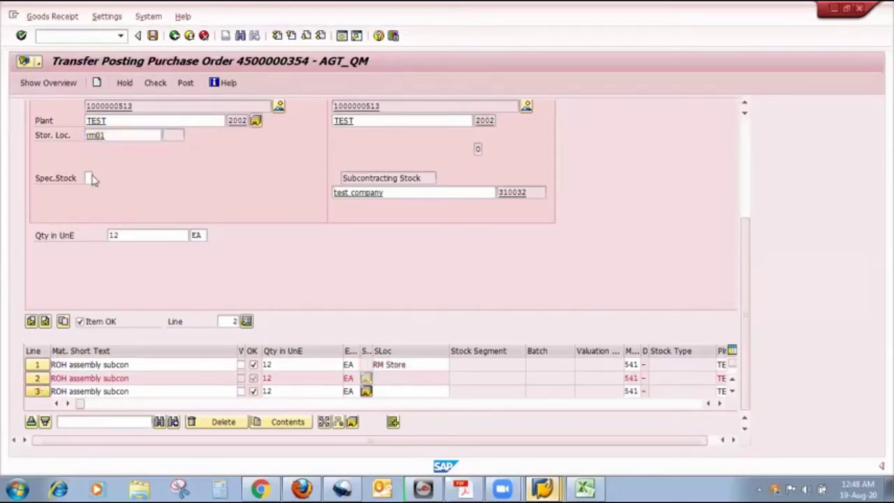
{"action": "left_click", "coordinate": [112, 136]}
{"action": "left_click", "coordinate": [111, 148]}
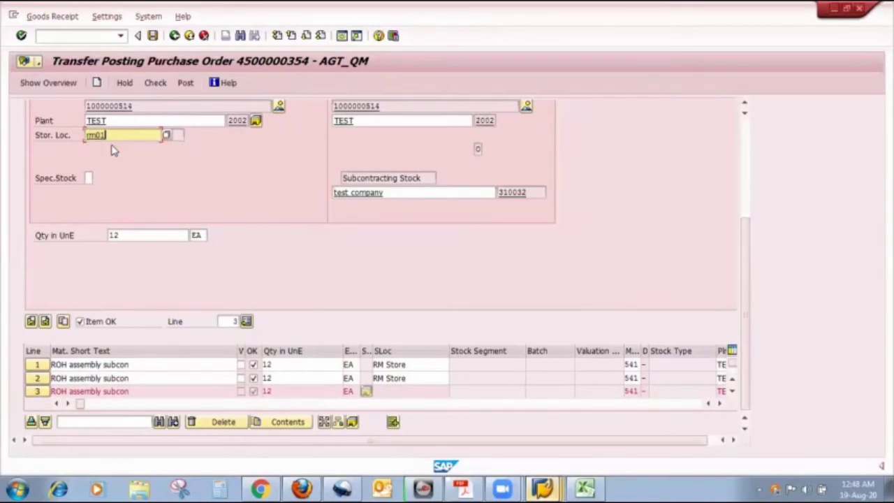
{"action": "left_click", "coordinate": [155, 84]}
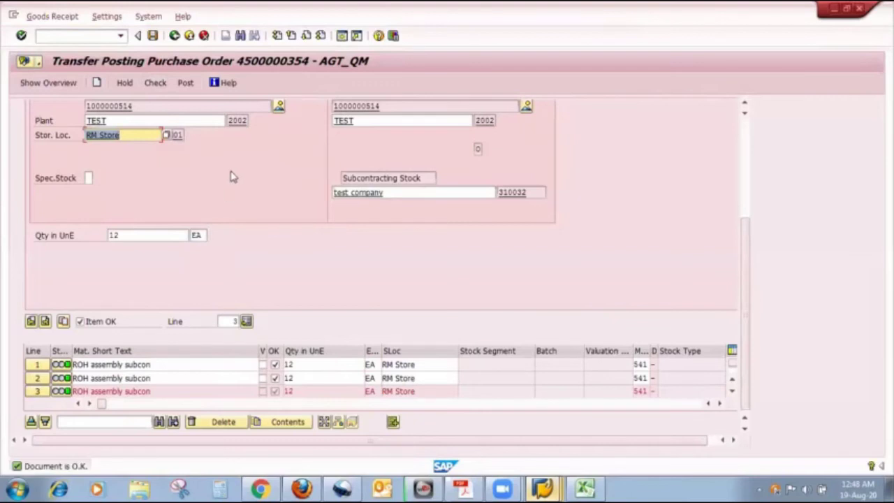
{"action": "left_click", "coordinate": [190, 86]}
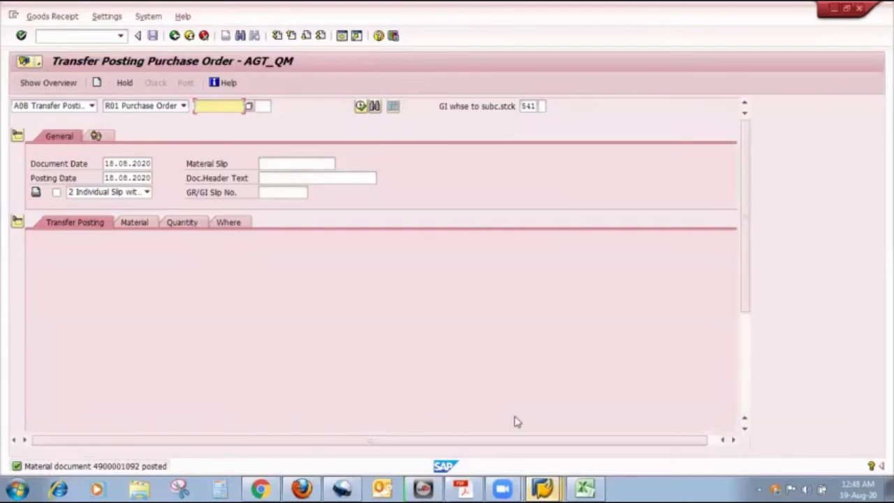
{"action": "left_click", "coordinate": [547, 487]}
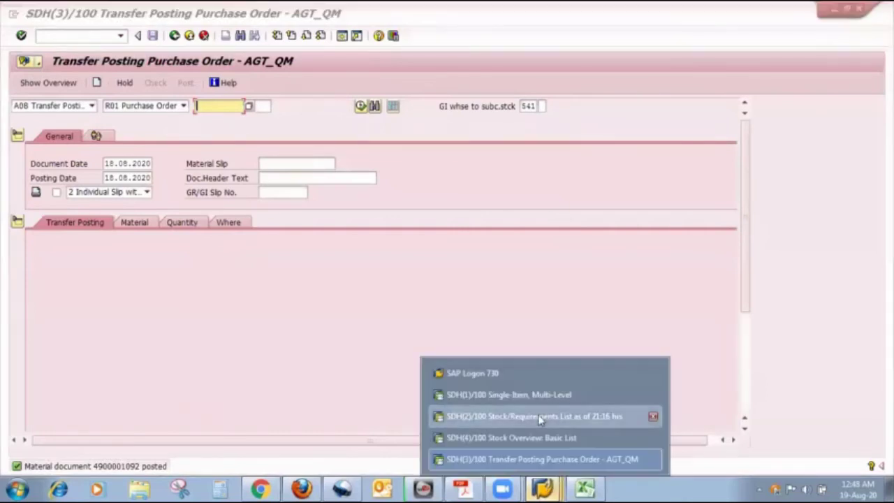
{"action": "left_click", "coordinate": [542, 416]}
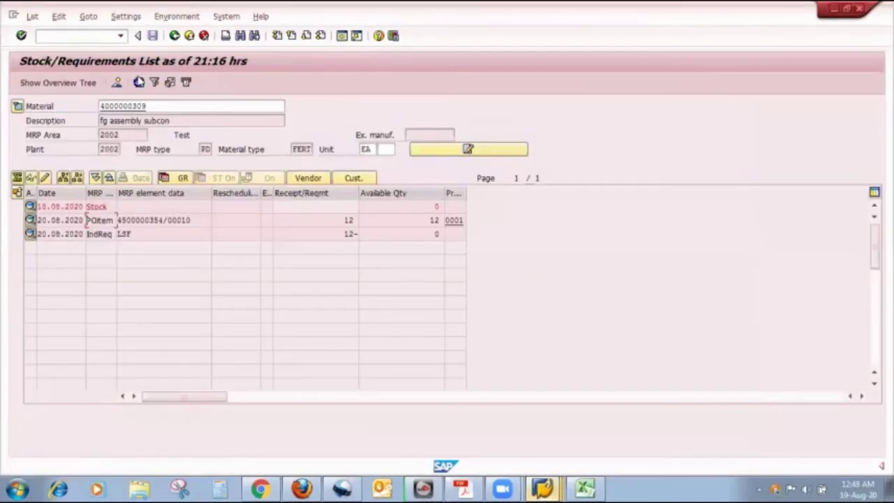
{"action": "left_click", "coordinate": [138, 82]}
{"action": "mouse_move", "coordinate": [548, 486]}
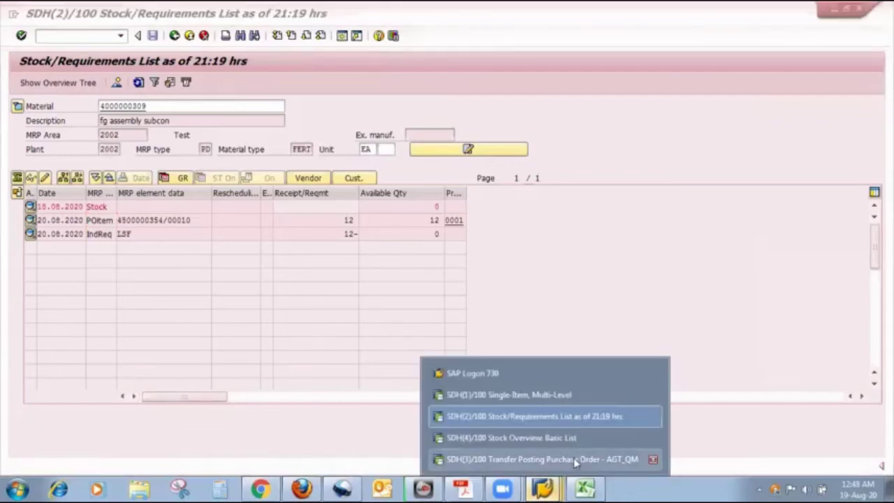
{"action": "left_click", "coordinate": [558, 438]}
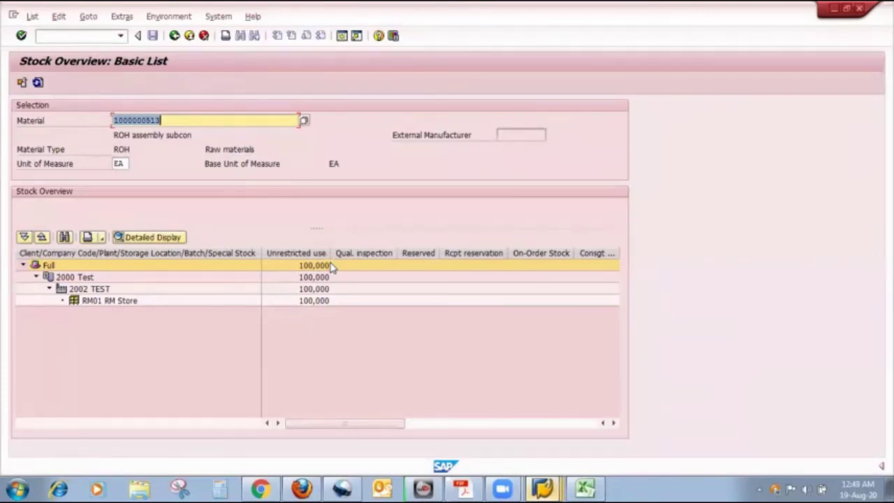
{"action": "left_click", "coordinate": [38, 82]}
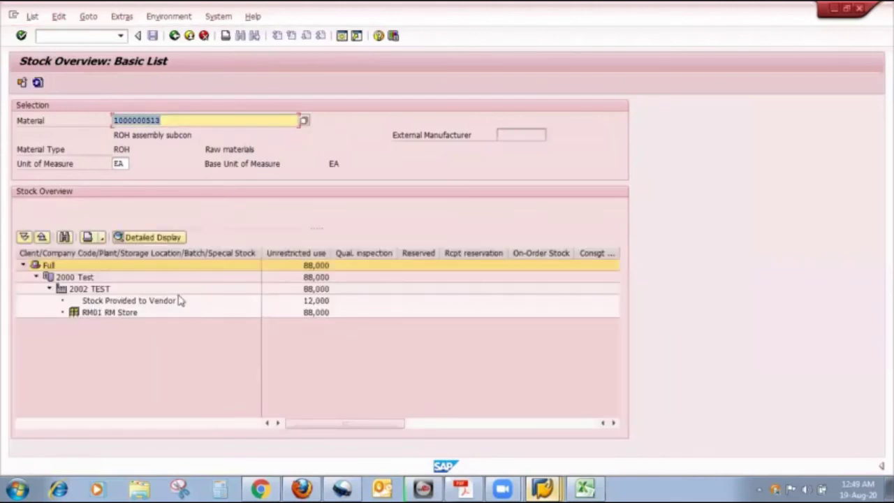
{"action": "left_click", "coordinate": [311, 305]}
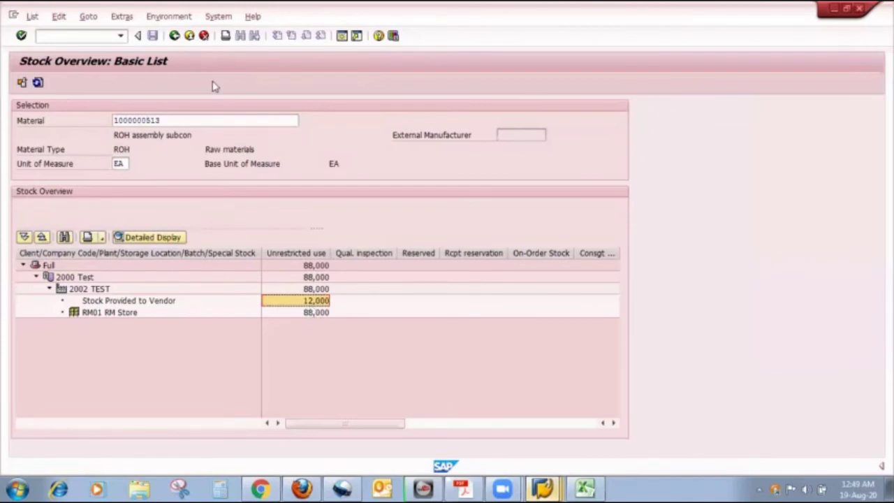
{"action": "left_click", "coordinate": [174, 39]}
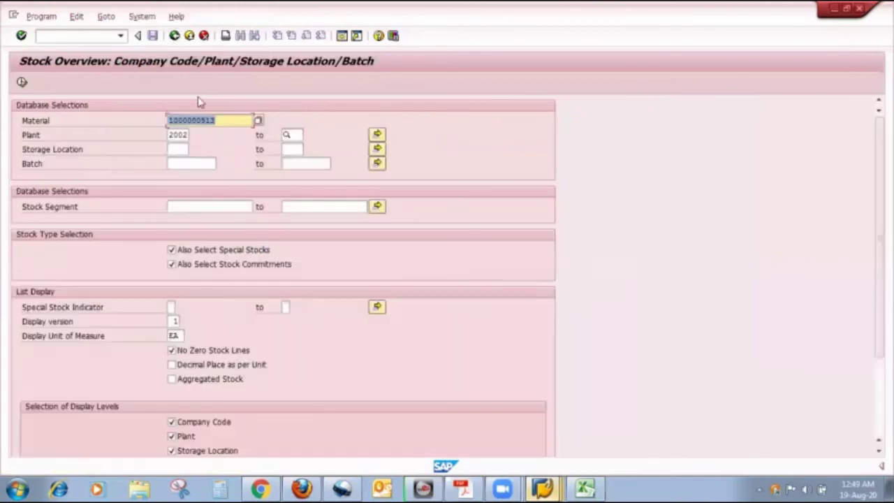
{"action": "left_click", "coordinate": [218, 119]}
{"action": "key", "text": "BackSpace"}
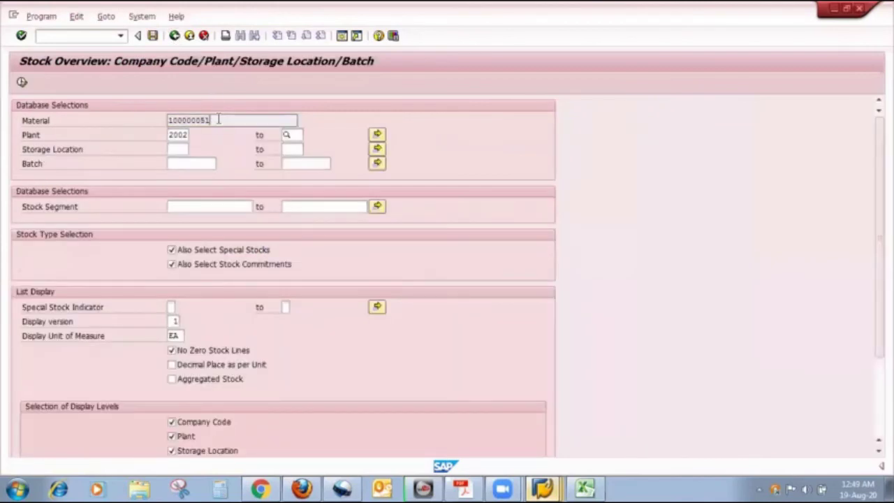
{"action": "type", "text": "2"}
{"action": "left_click", "coordinate": [23, 82]}
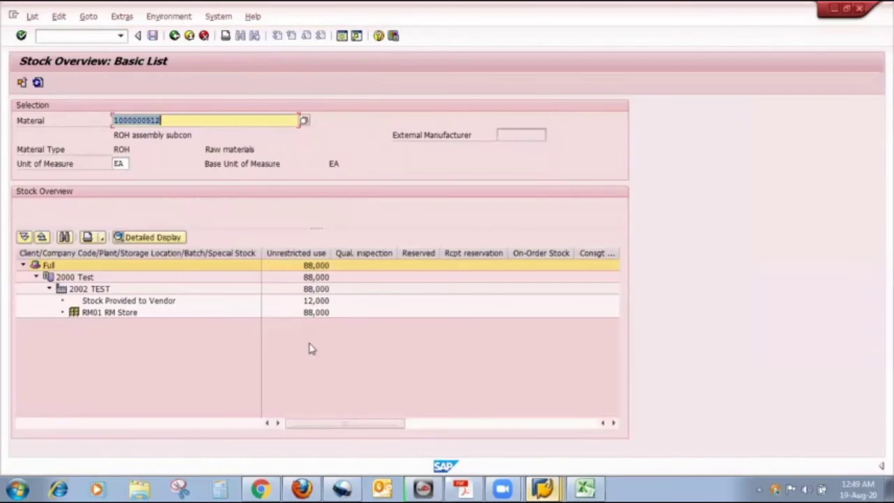
{"action": "left_click", "coordinate": [308, 301]}
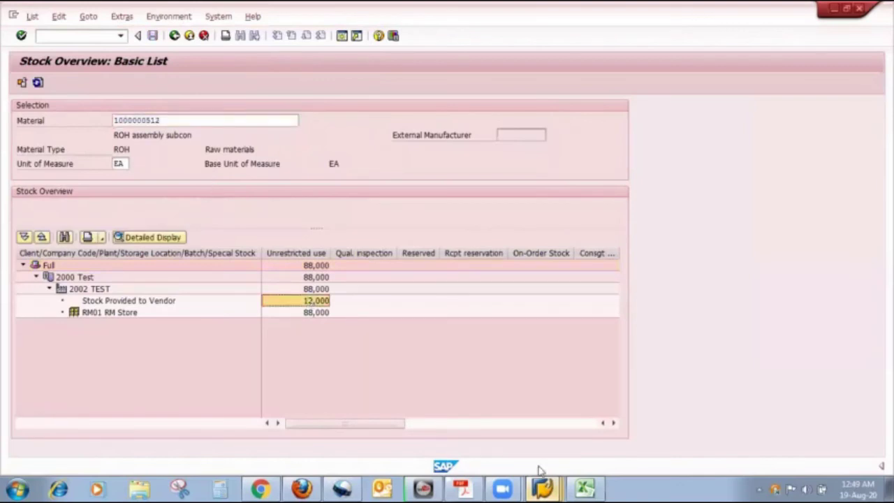
{"action": "left_click", "coordinate": [542, 487]}
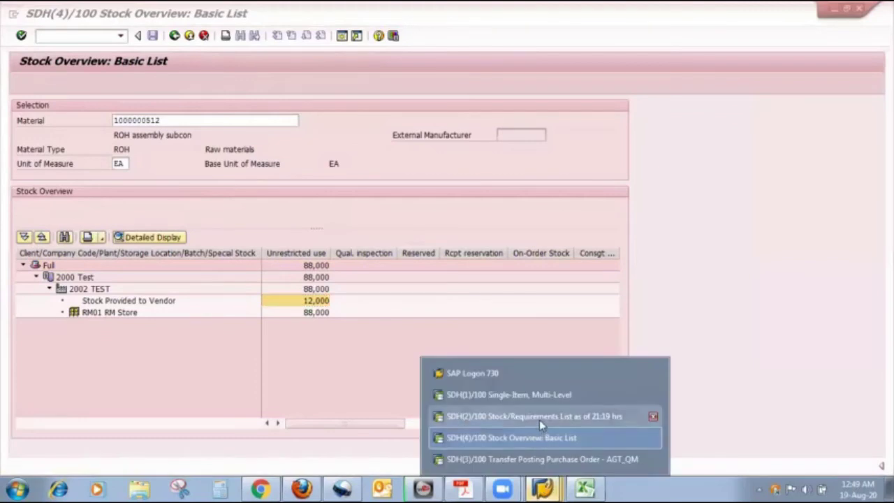
{"action": "left_click", "coordinate": [541, 416]}
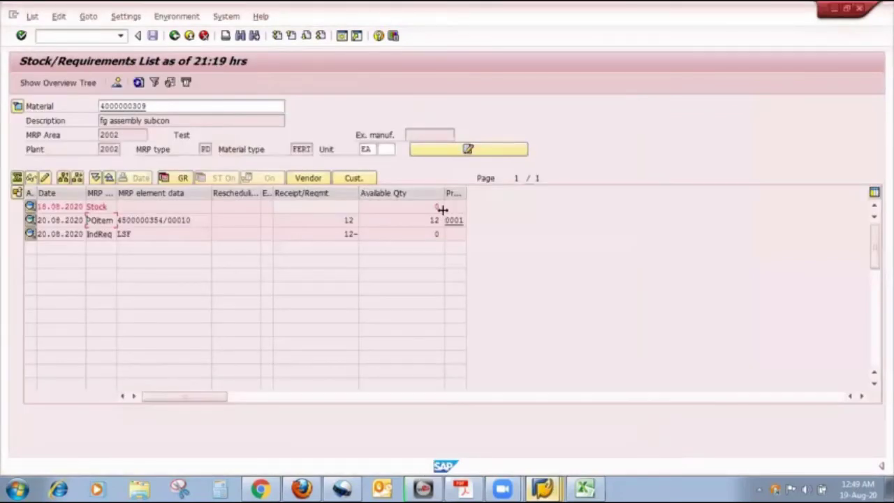
{"action": "left_click", "coordinate": [585, 487]}
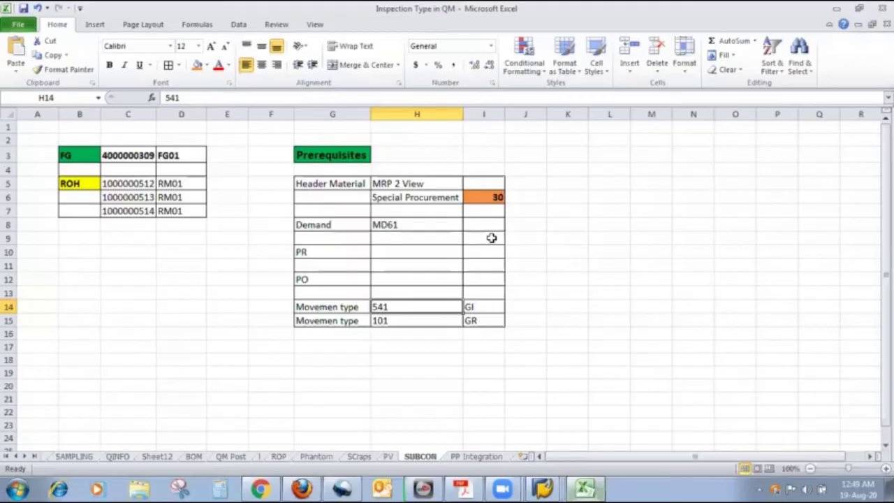
{"action": "left_click", "coordinate": [400, 323]}
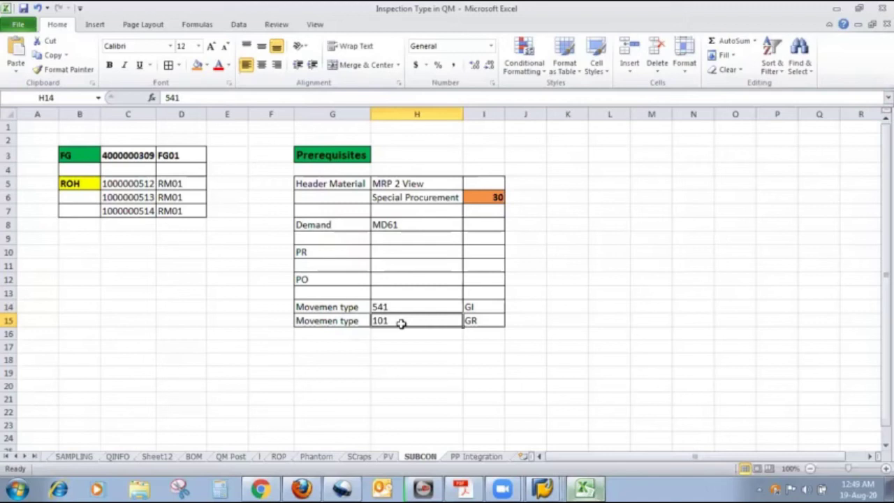
- Check the GI and GR movement type entries in the Excel prerequisites table, and switch to the SAP Transfer Posting session
{"action": "left_click", "coordinate": [486, 308]}
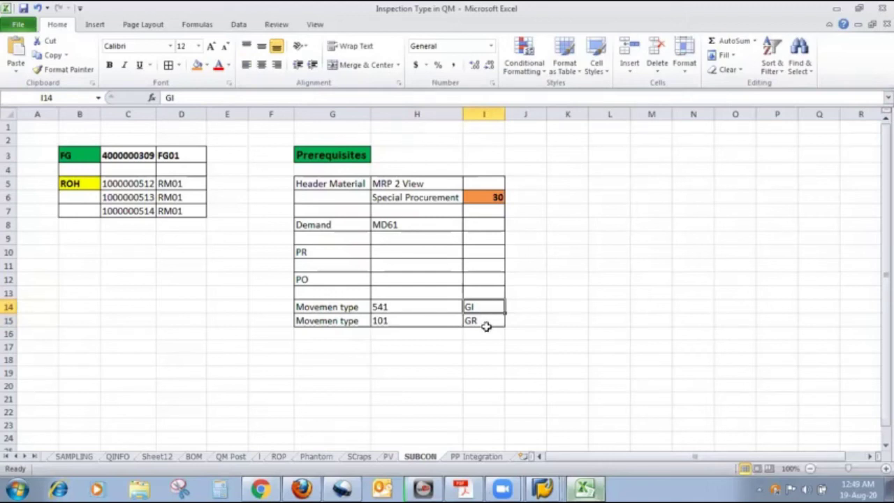
{"action": "left_click", "coordinate": [487, 331]}
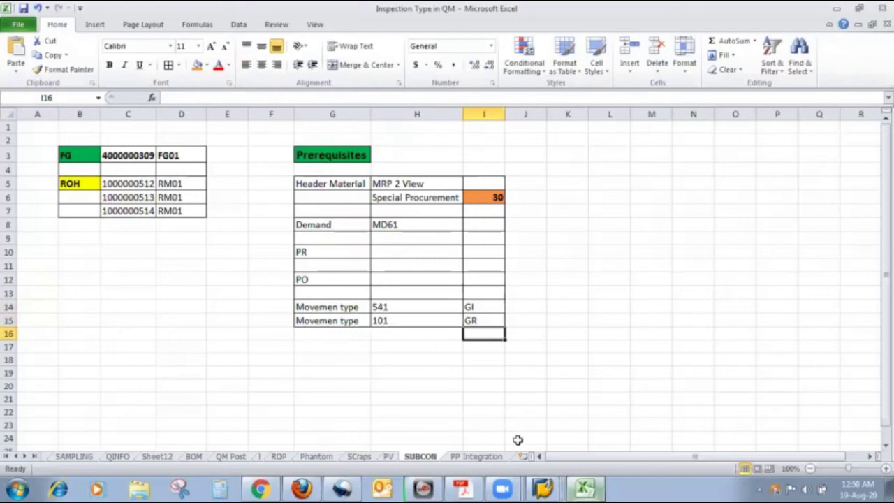
{"action": "left_click", "coordinate": [544, 487]}
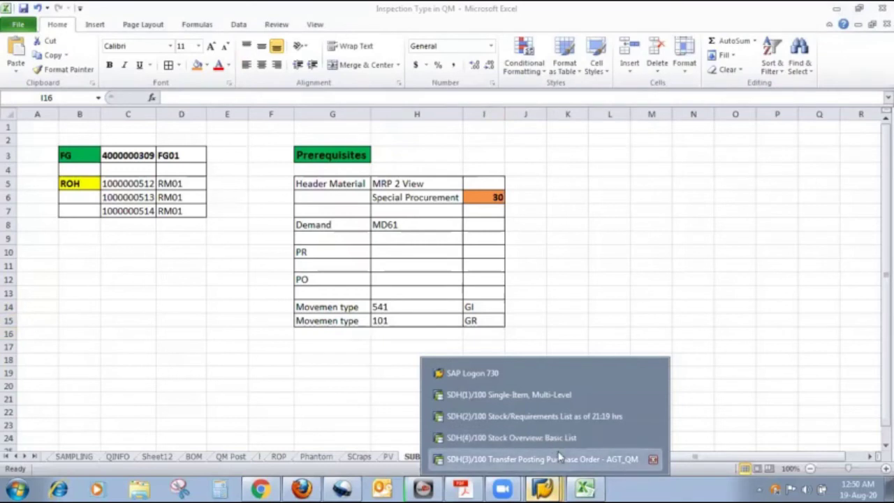
{"action": "left_click", "coordinate": [508, 459]}
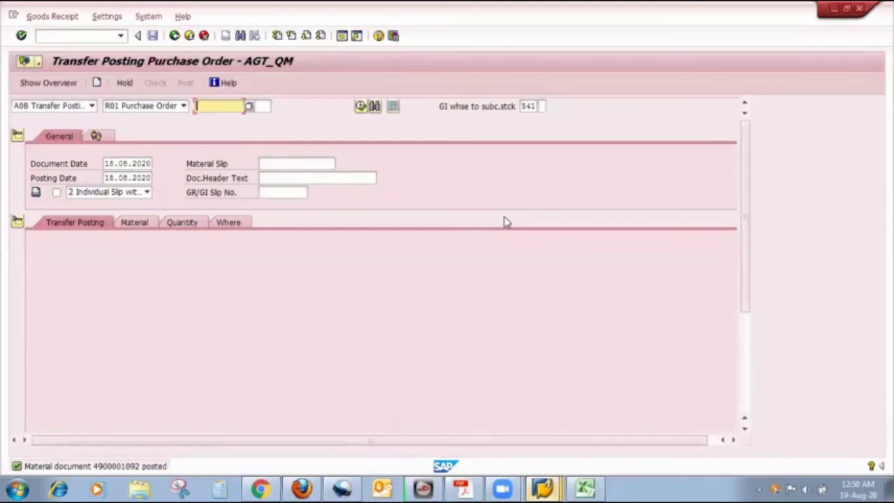
{"action": "key", "text": "space"}
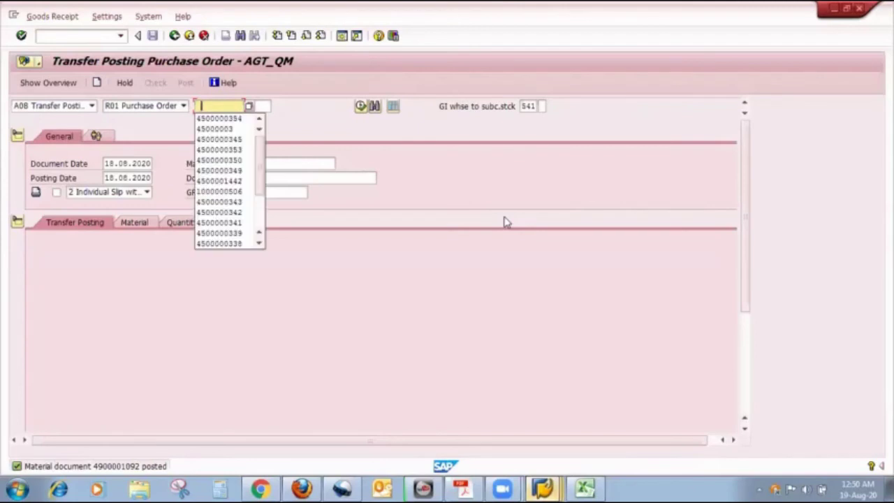
{"action": "left_click", "coordinate": [90, 106]}
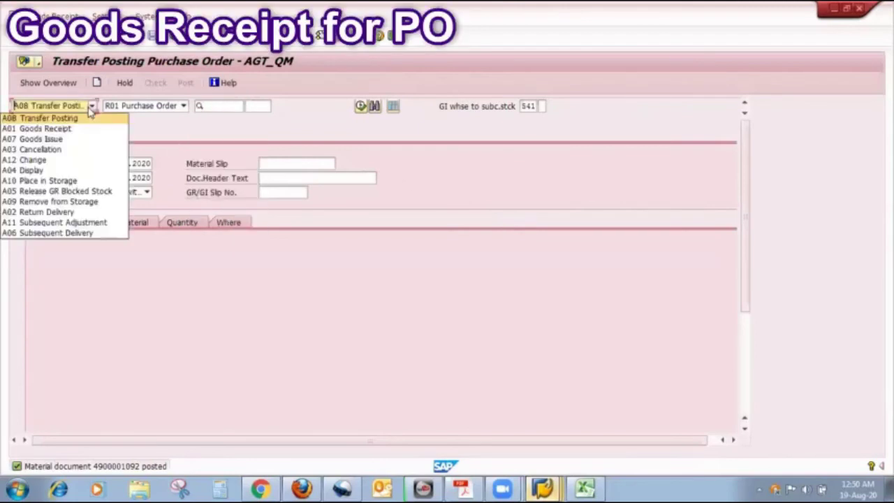
{"action": "left_click", "coordinate": [70, 128]}
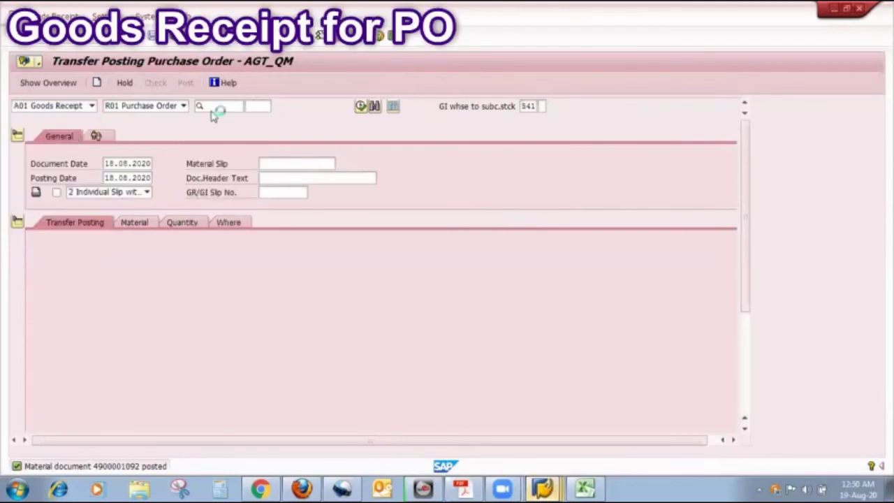
{"action": "left_click", "coordinate": [183, 106]}
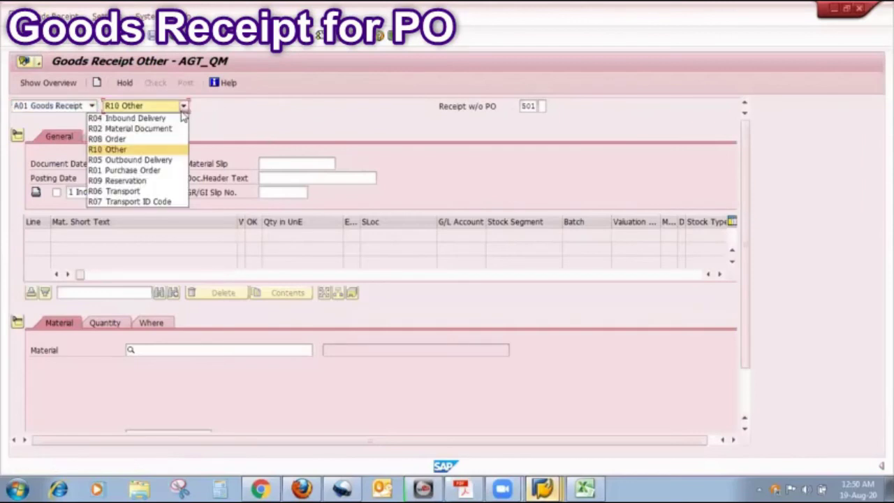
{"action": "left_click", "coordinate": [133, 170]}
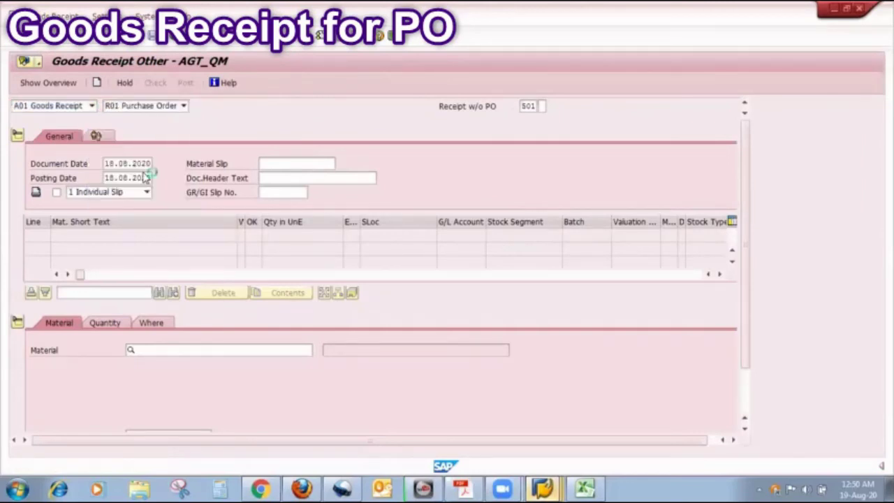
{"action": "left_click", "coordinate": [207, 110]}
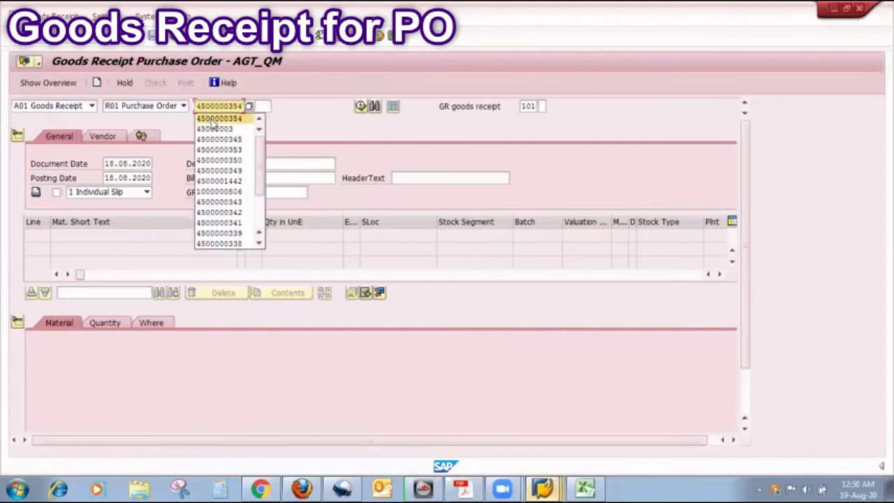
{"action": "left_click", "coordinate": [213, 122]}
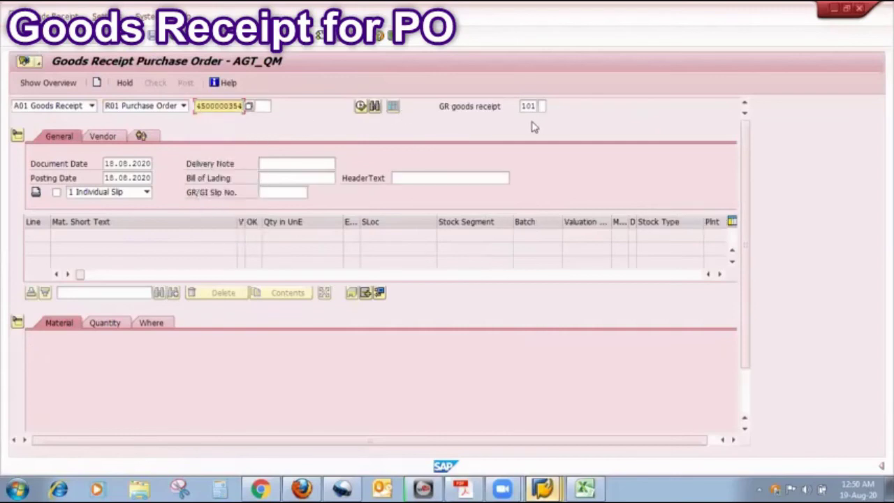
{"action": "key", "text": "Return"}
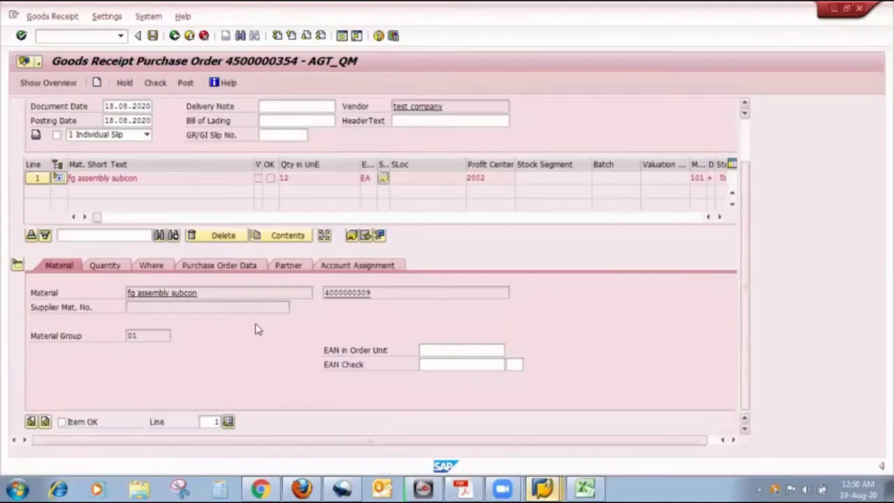
- Mark the fg assembly subcon line as Item OK, and set its receiving storage location to FG01
{"action": "scroll", "coordinate": [746, 386], "scroll_direction": "down", "scroll_amount": 2}
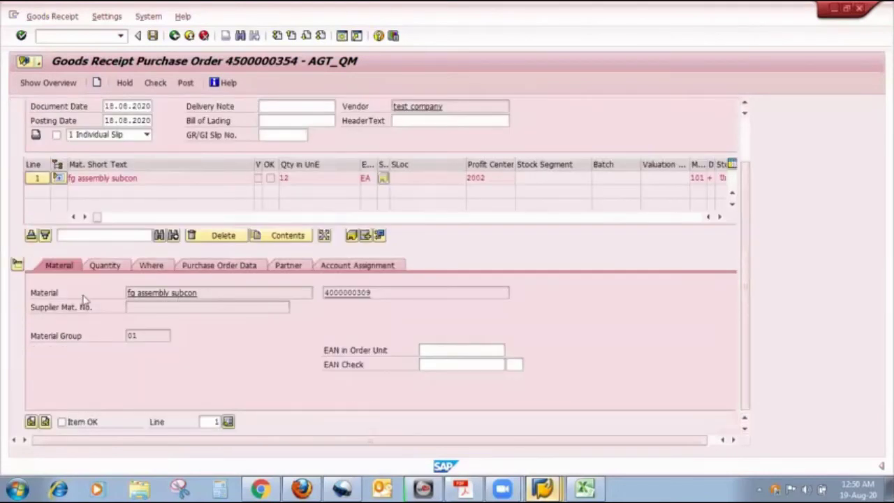
{"action": "left_click", "coordinate": [99, 274]}
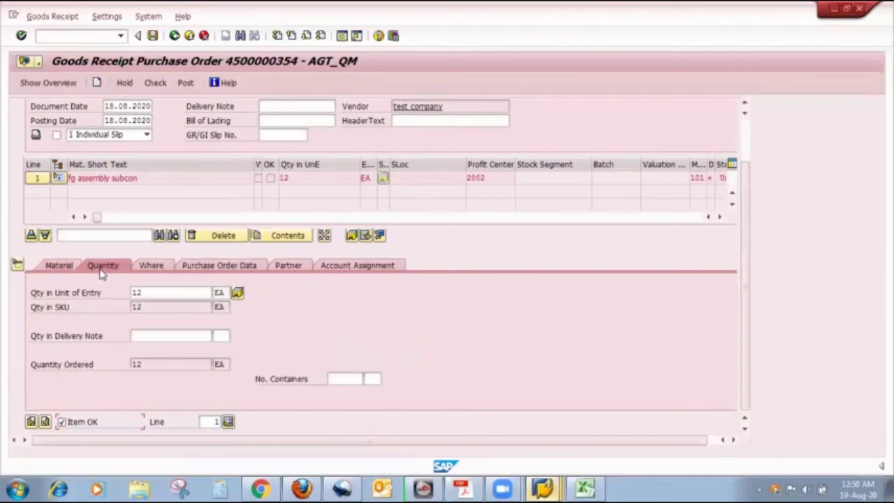
{"action": "left_click", "coordinate": [148, 266]}
{"action": "left_click", "coordinate": [155, 336]}
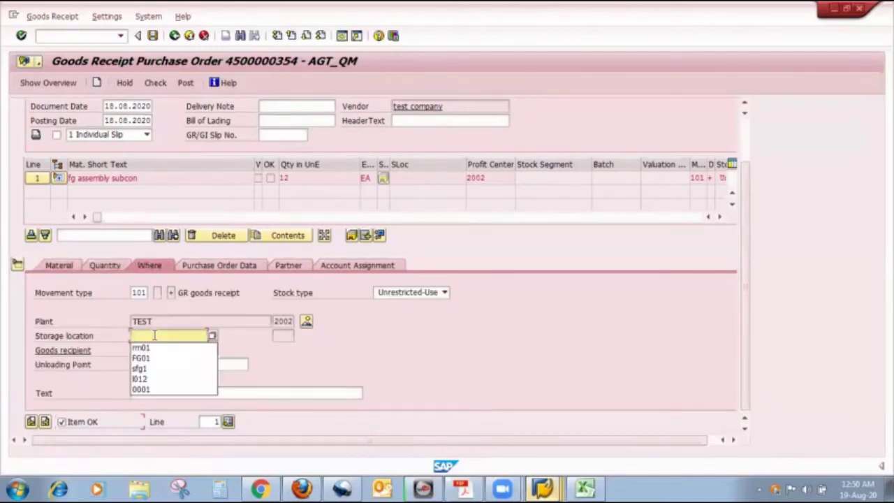
{"action": "left_click", "coordinate": [153, 358]}
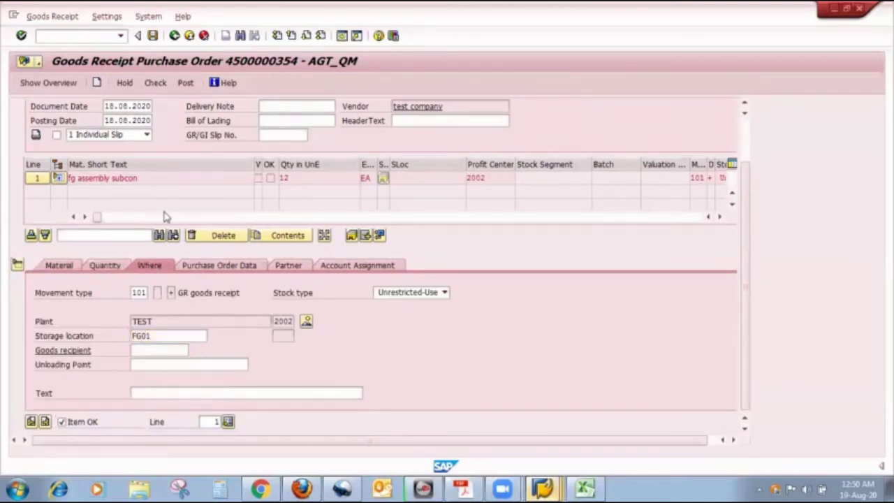
- Enter ok as the delivery note, and check and post the goods receipt
{"action": "left_click", "coordinate": [299, 106]}
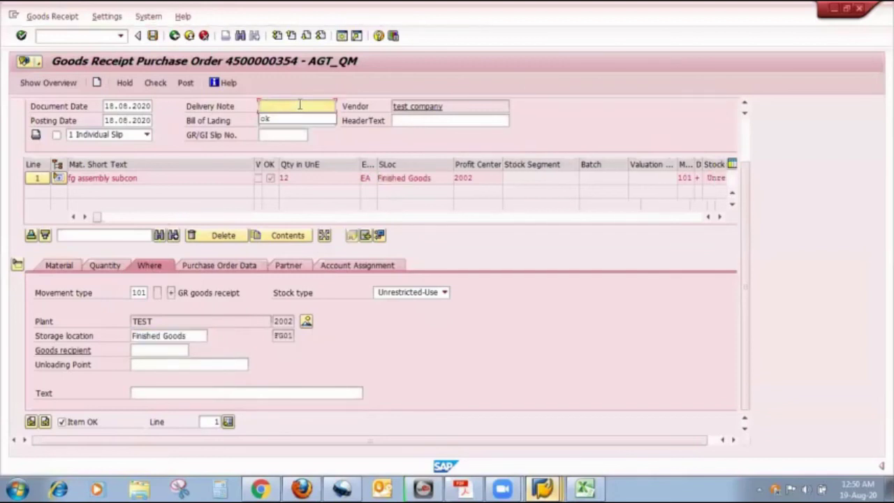
{"action": "left_click", "coordinate": [297, 121]}
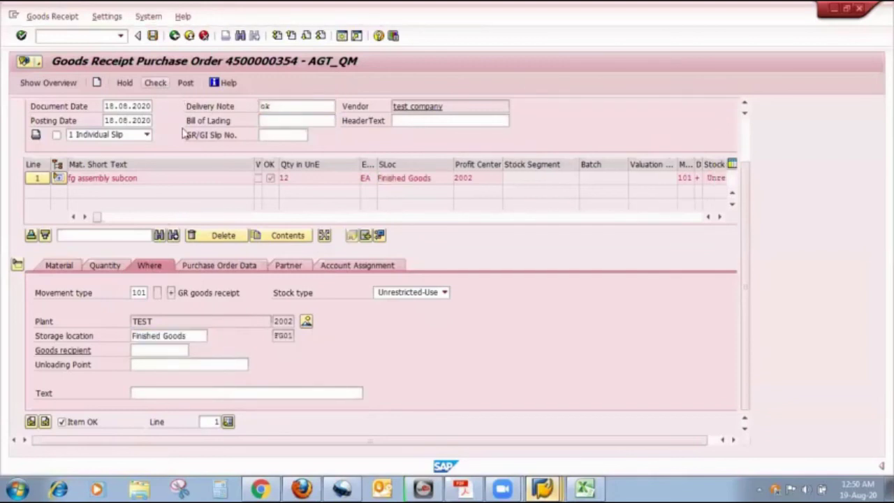
{"action": "key", "text": "Return"}
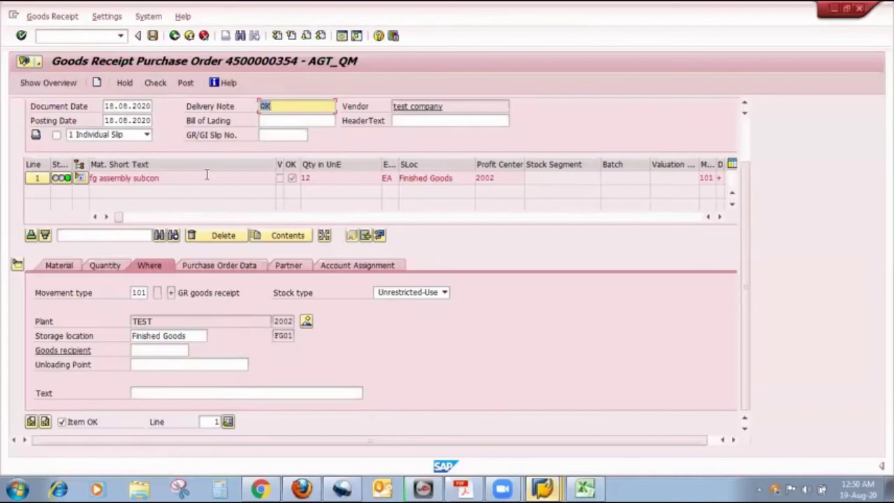
{"action": "left_click", "coordinate": [185, 82]}
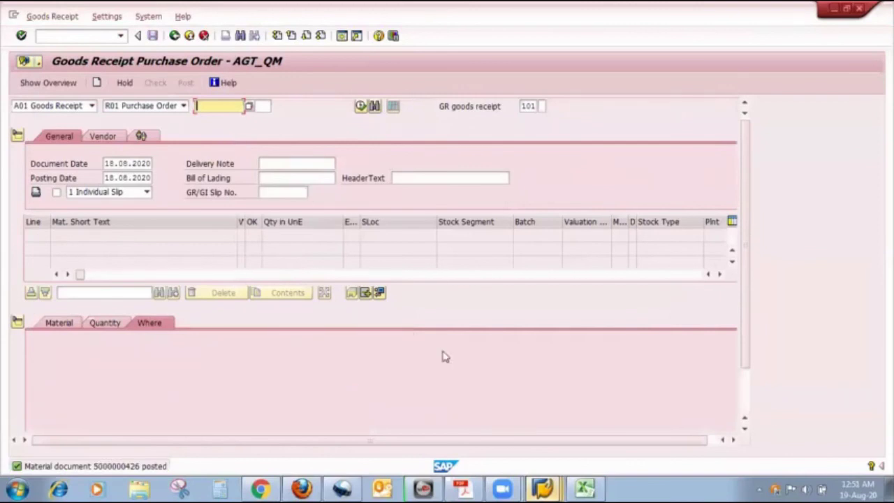
{"action": "mouse_move", "coordinate": [548, 488]}
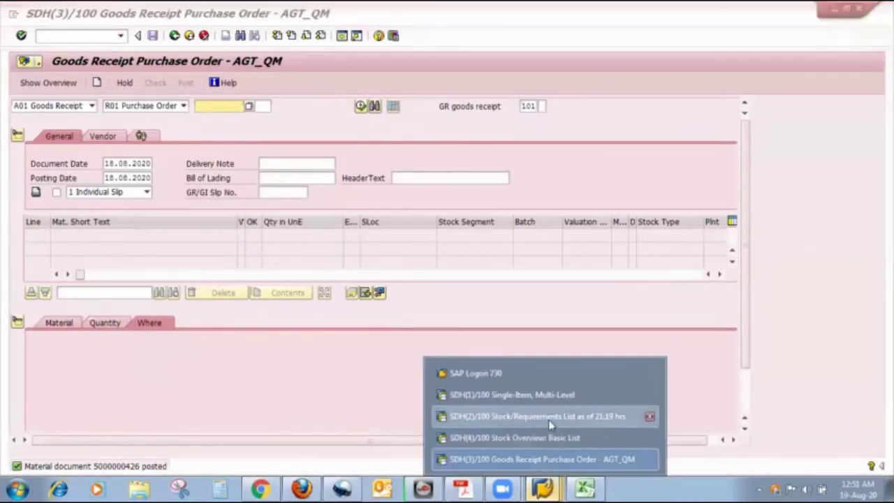
{"action": "left_click", "coordinate": [573, 416]}
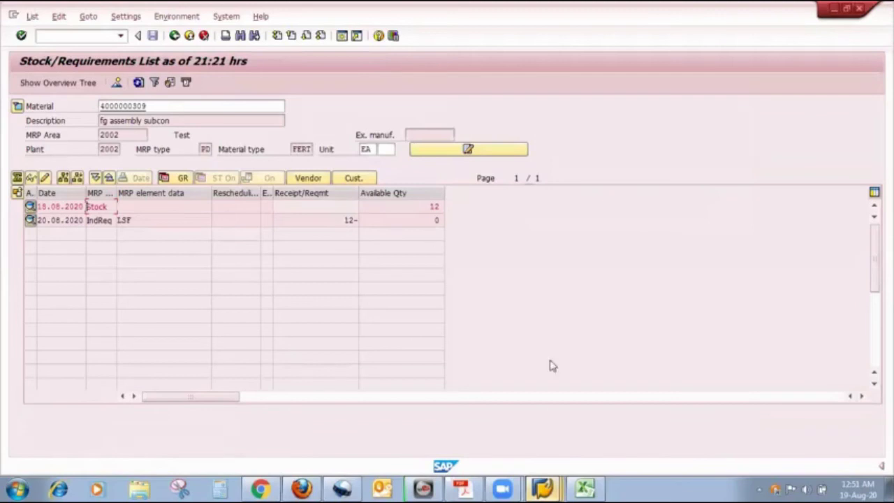
{"action": "left_click", "coordinate": [546, 487]}
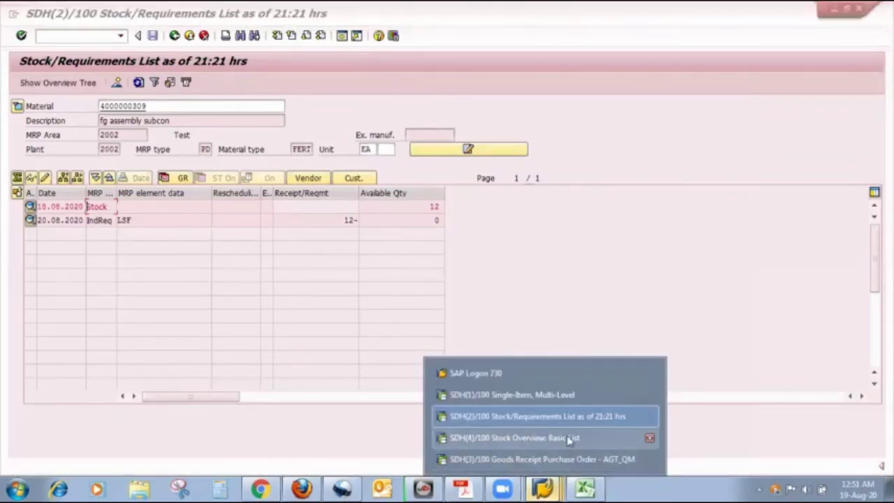
{"action": "left_click", "coordinate": [515, 438]}
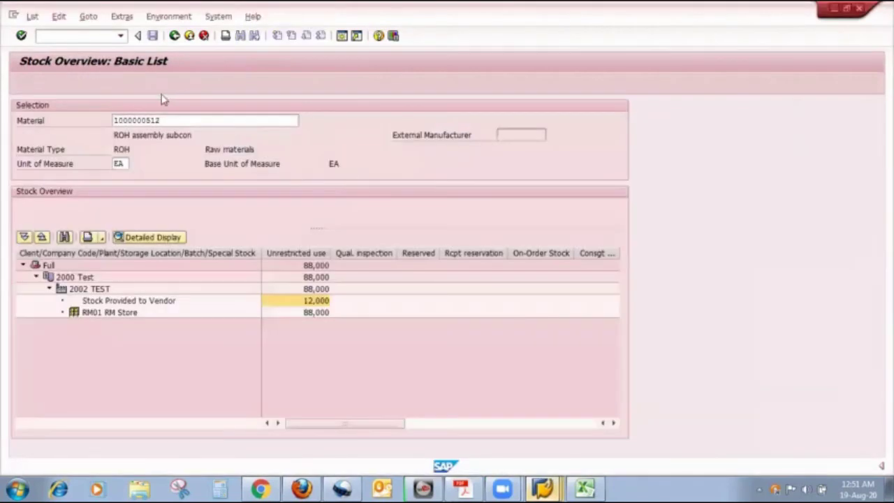
{"action": "left_click", "coordinate": [38, 83]}
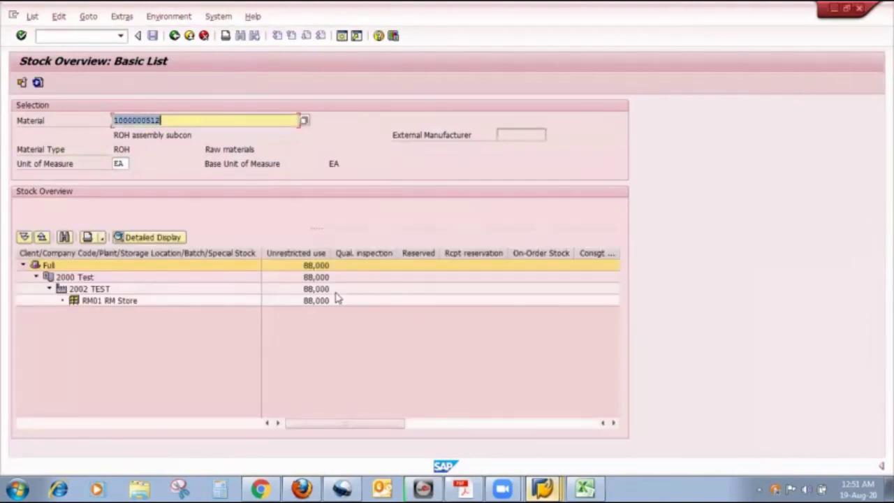
{"action": "left_click", "coordinate": [174, 35]}
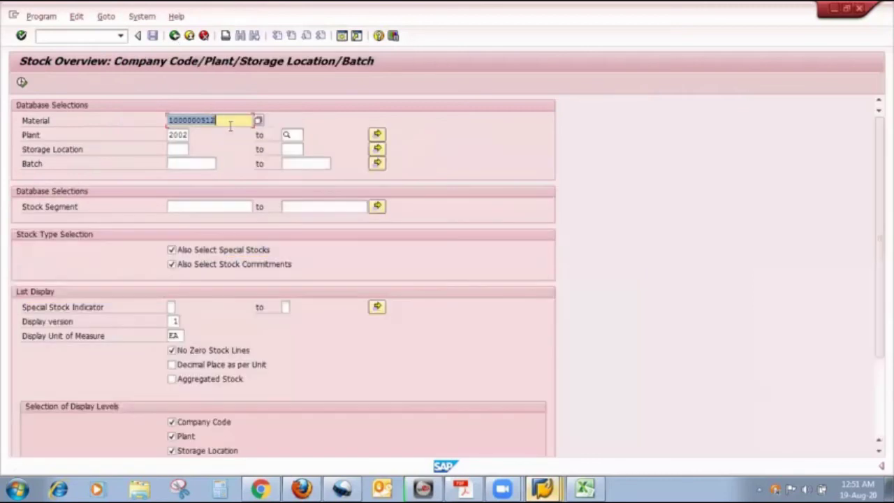
{"action": "left_click", "coordinate": [229, 122]}
{"action": "key", "text": "BackSpace"}
{"action": "type", "text": "3"}
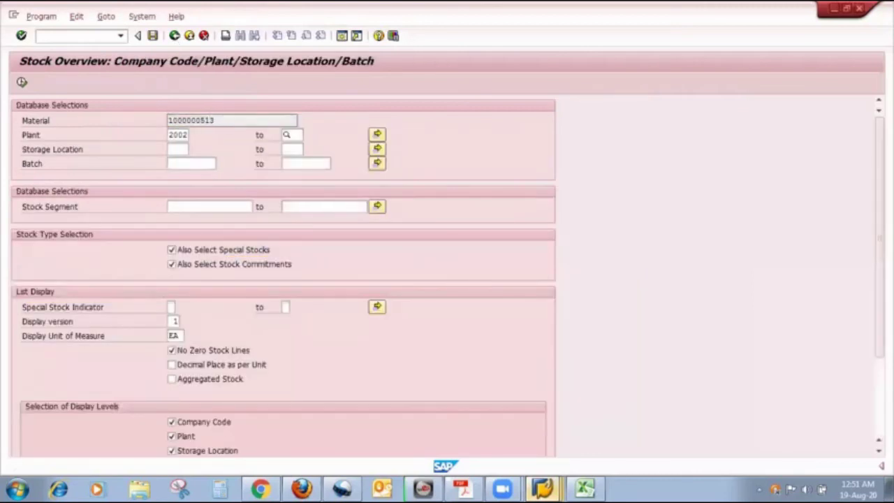
{"action": "left_click", "coordinate": [21, 82]}
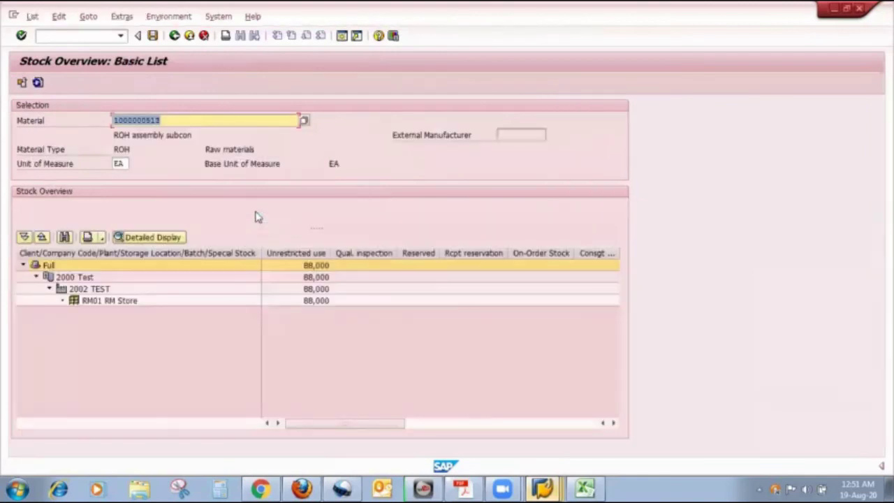
{"action": "left_click", "coordinate": [584, 487]}
{"action": "left_click", "coordinate": [507, 269]}
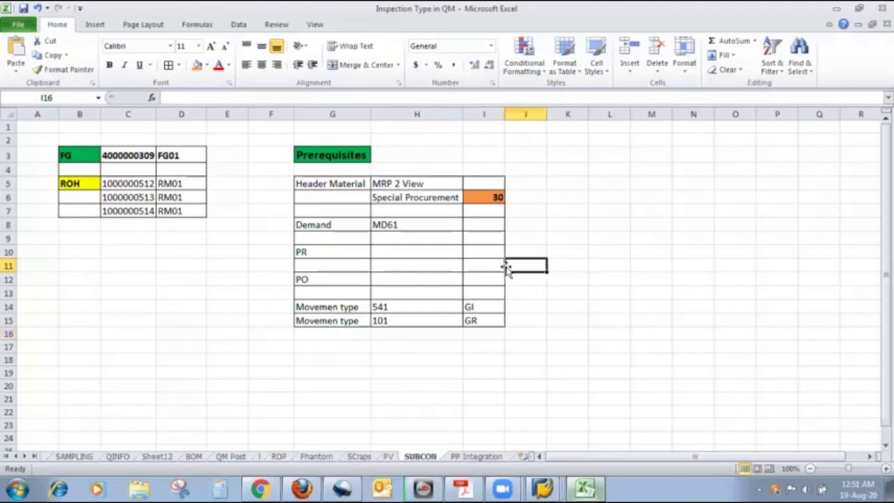